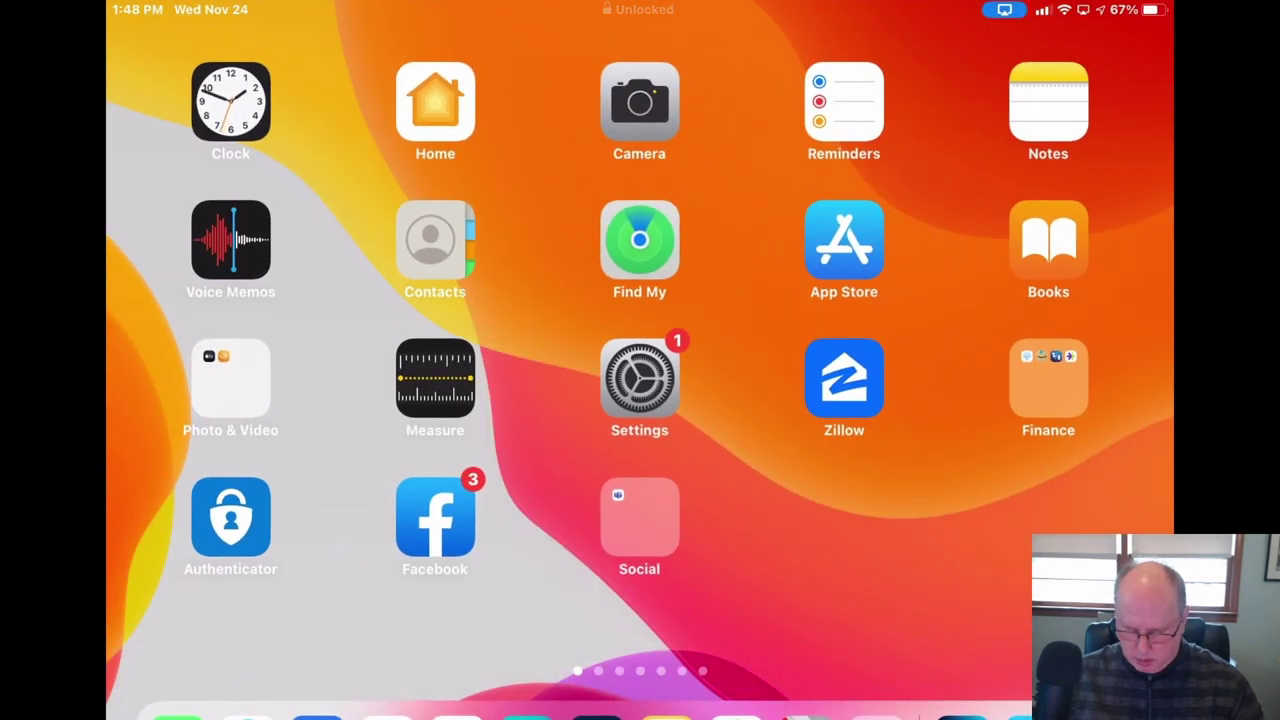
- Open Gaia GPS and bring the map in on the current location south of Big Rapids, Michigan
click(667, 714)
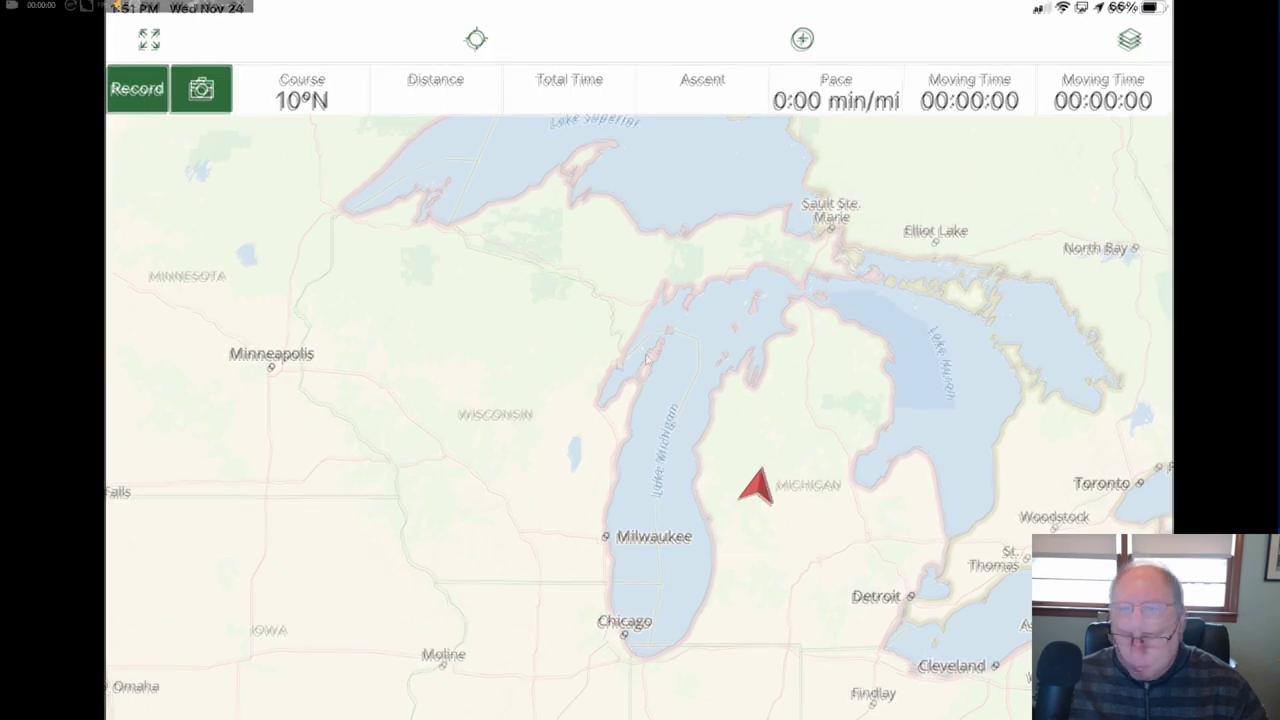
scroll(568, 397, right, 5)
scroll(646, 360, up, 10)
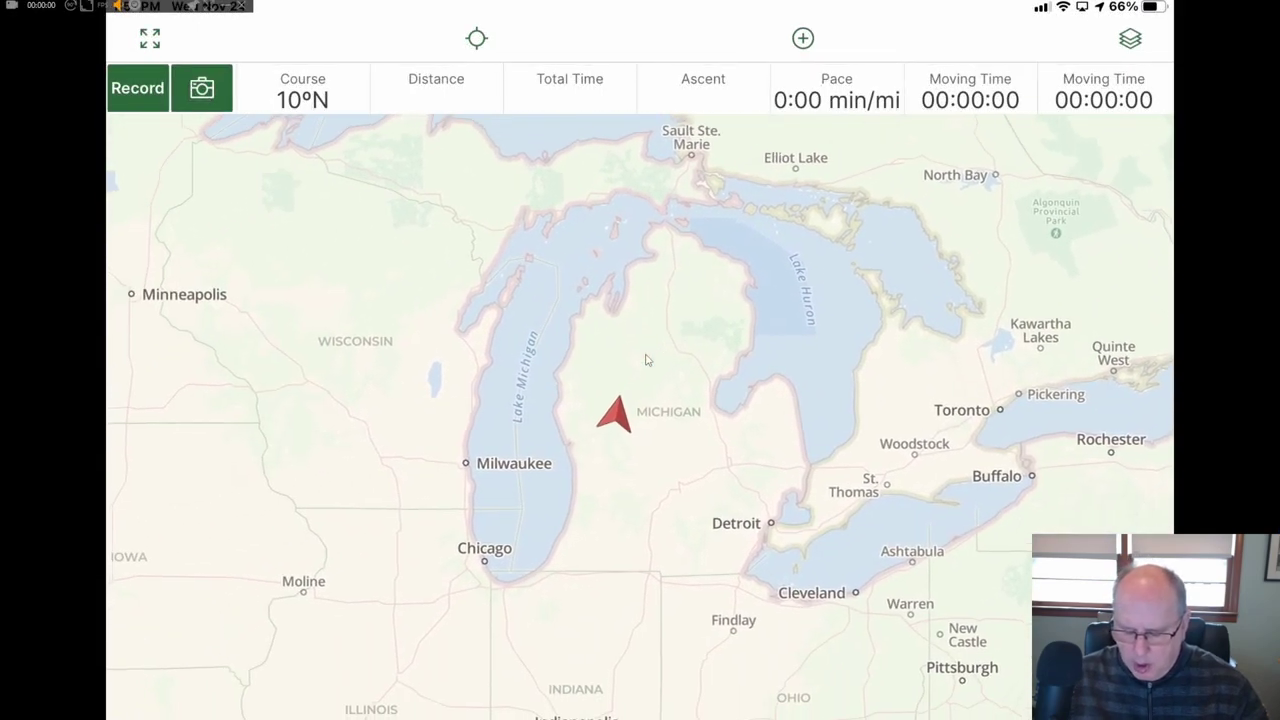
scroll(646, 360, up, 10)
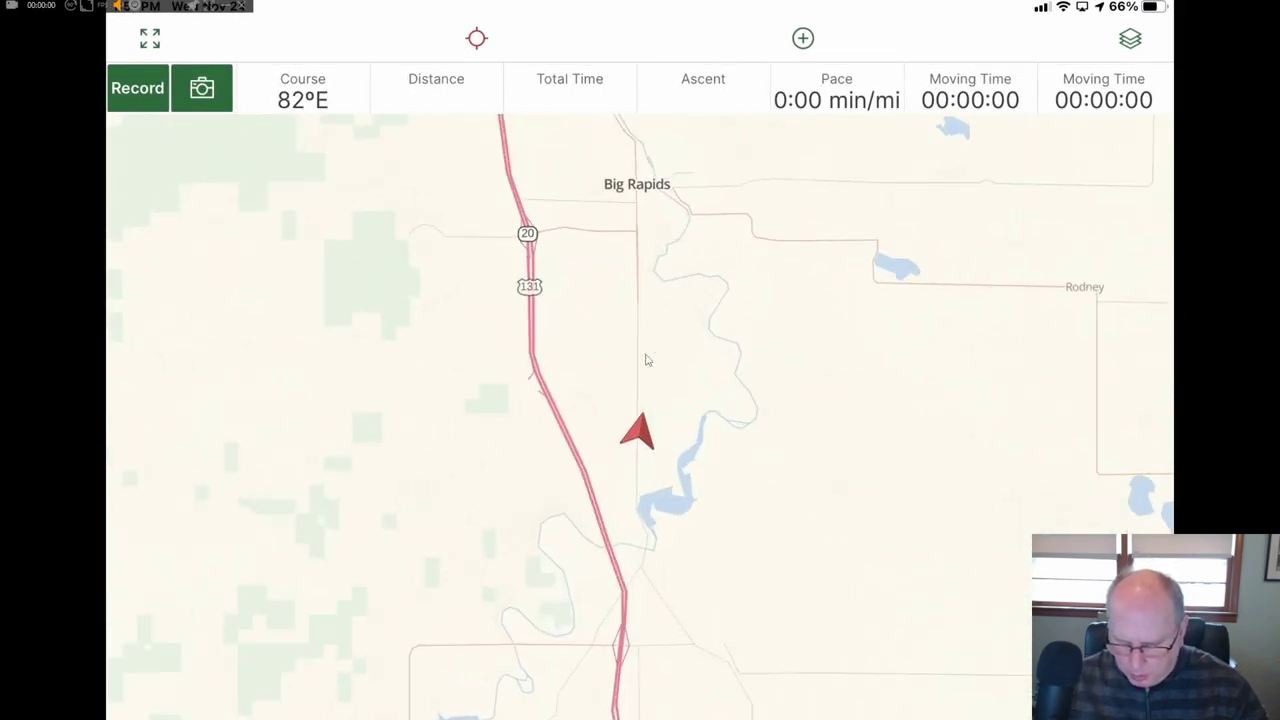
scroll(646, 360, up, 3)
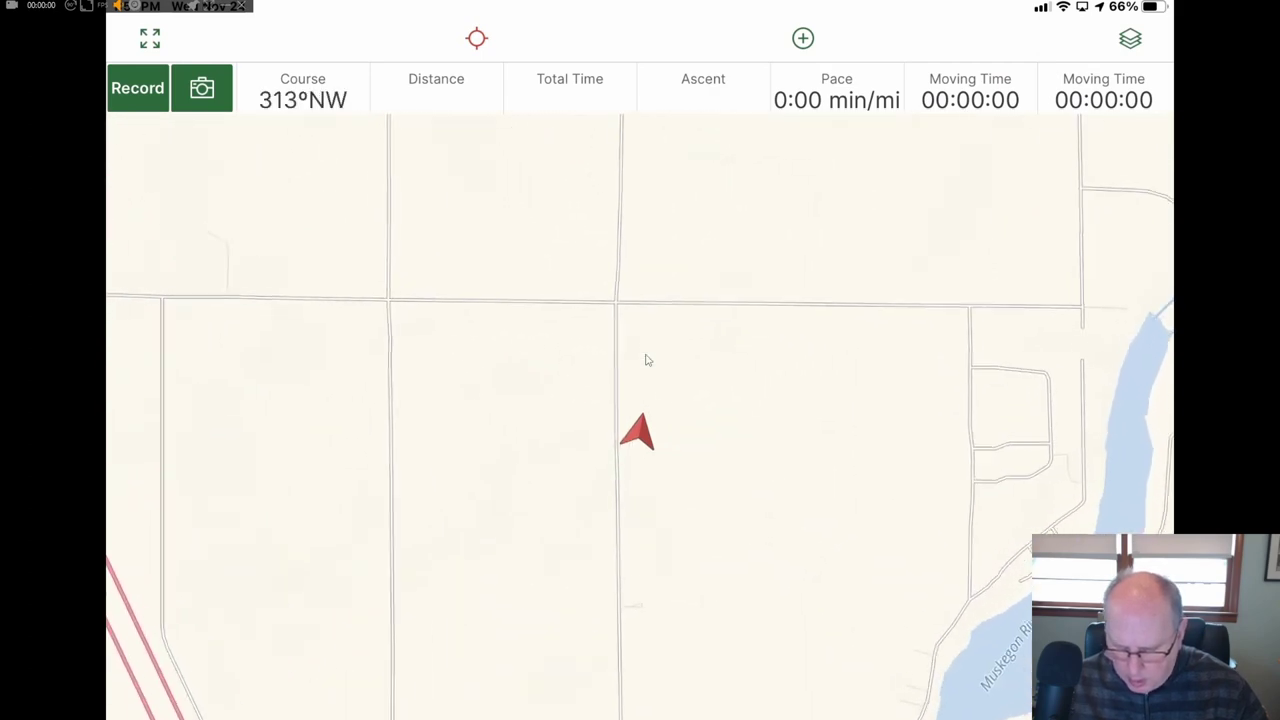
scroll(646, 360, right, 3)
scroll(646, 360, up, 3)
scroll(646, 360, right, 3)
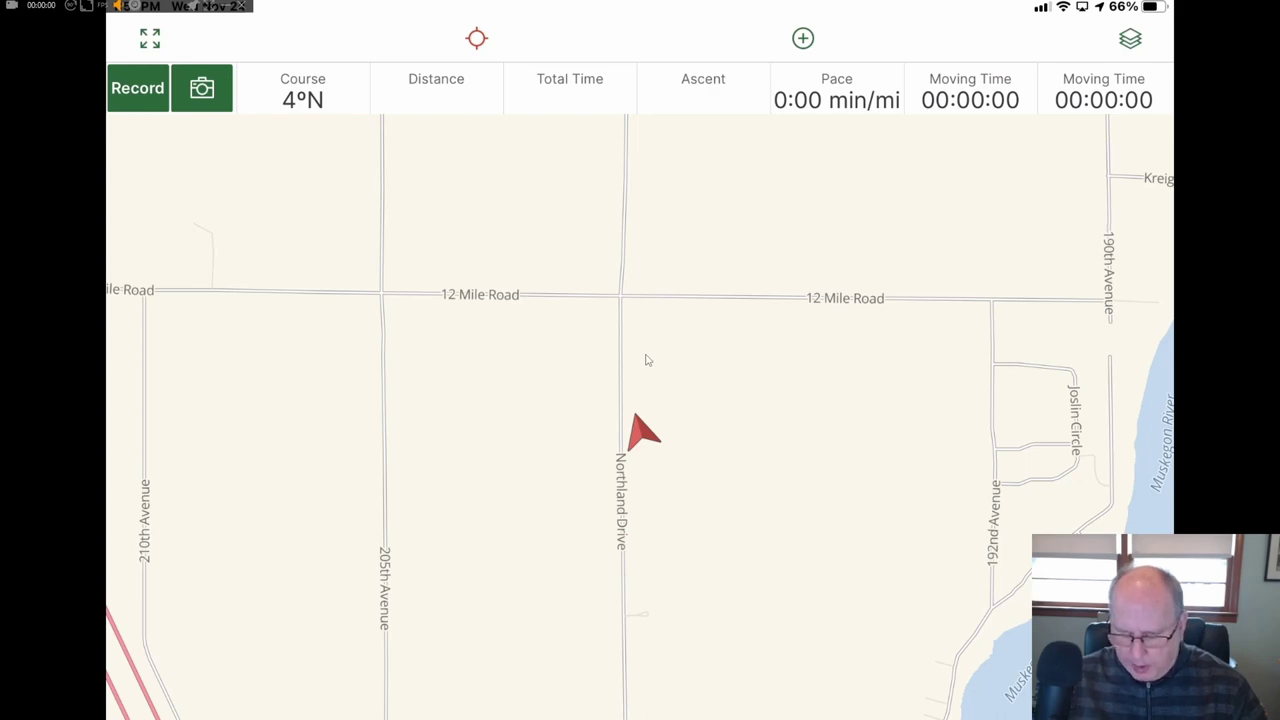
- Examine the roads and river around the current location while trying the different location-following modes
scroll(646, 360, down, 5)
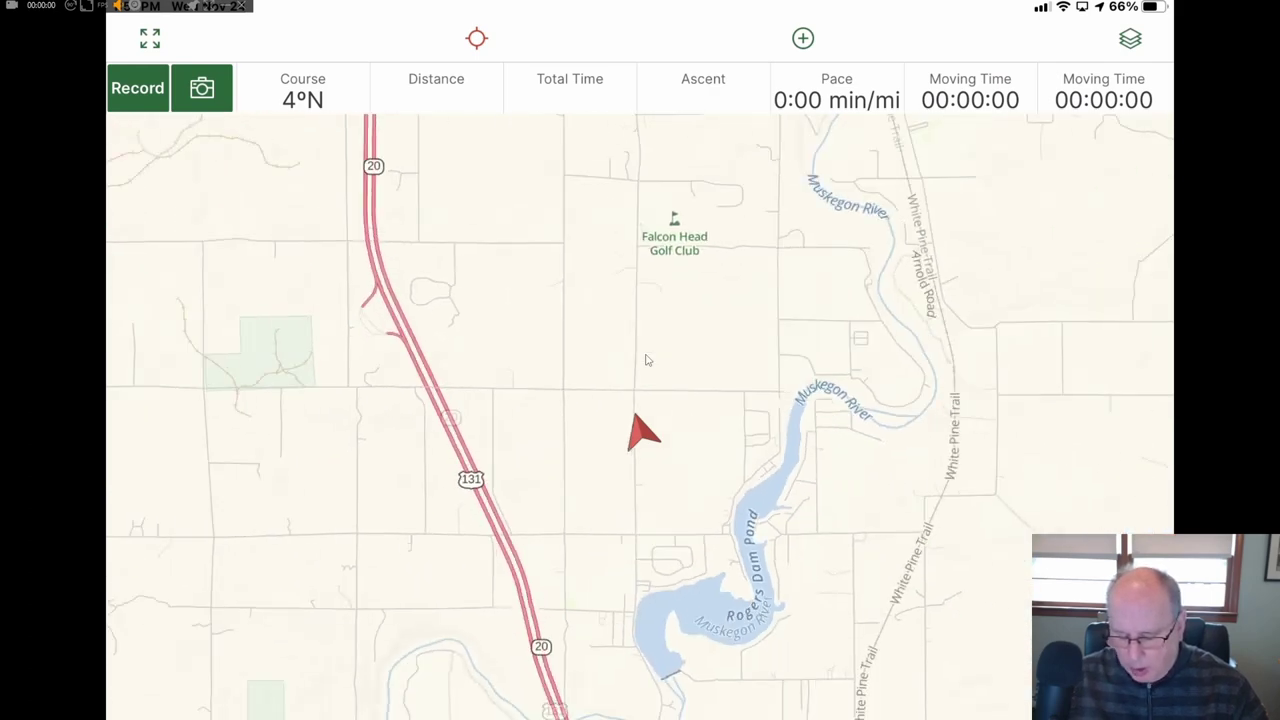
scroll(646, 360, up, 5)
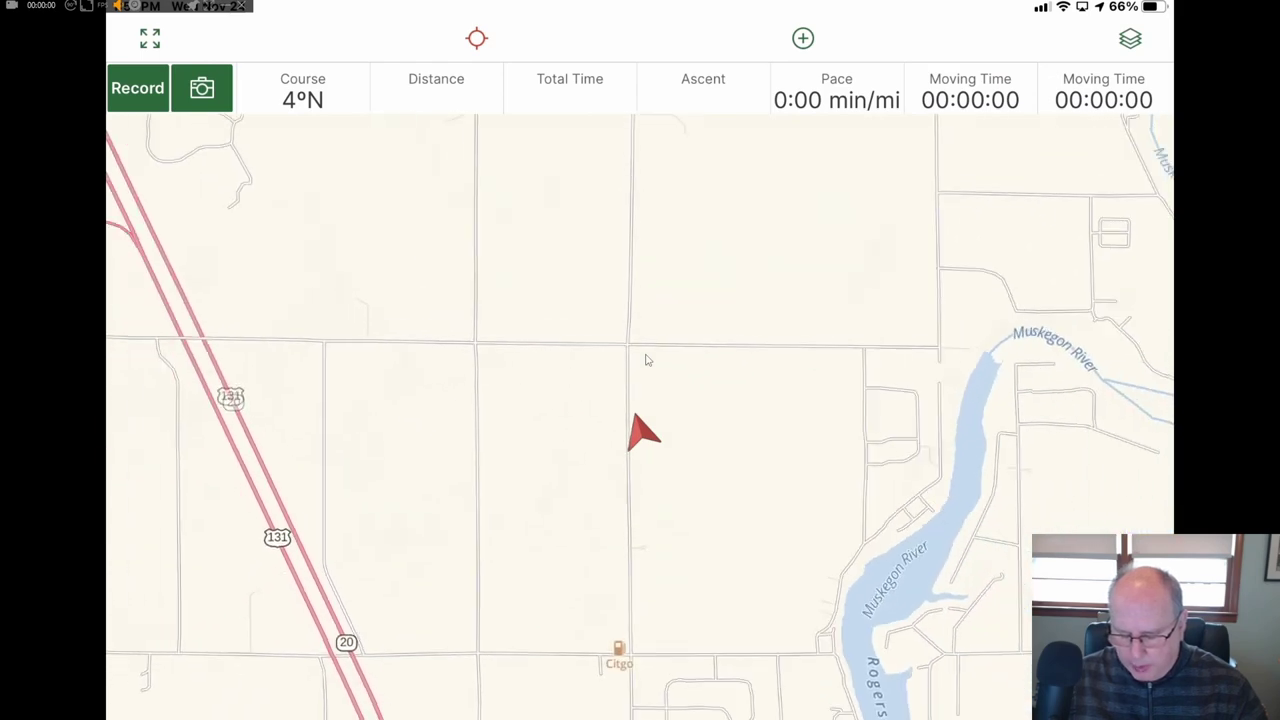
scroll(646, 360, down, 1)
scroll(646, 360, left, 3)
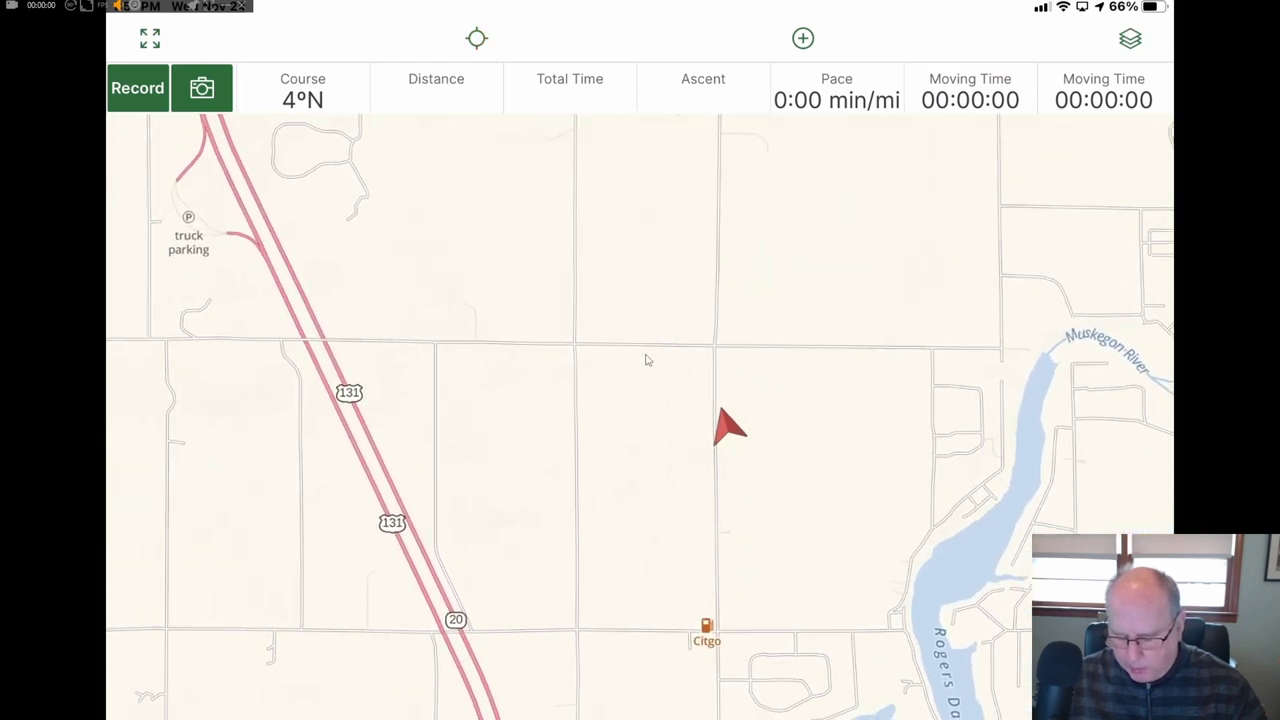
scroll(646, 360, right, 4)
scroll(646, 360, left, 3)
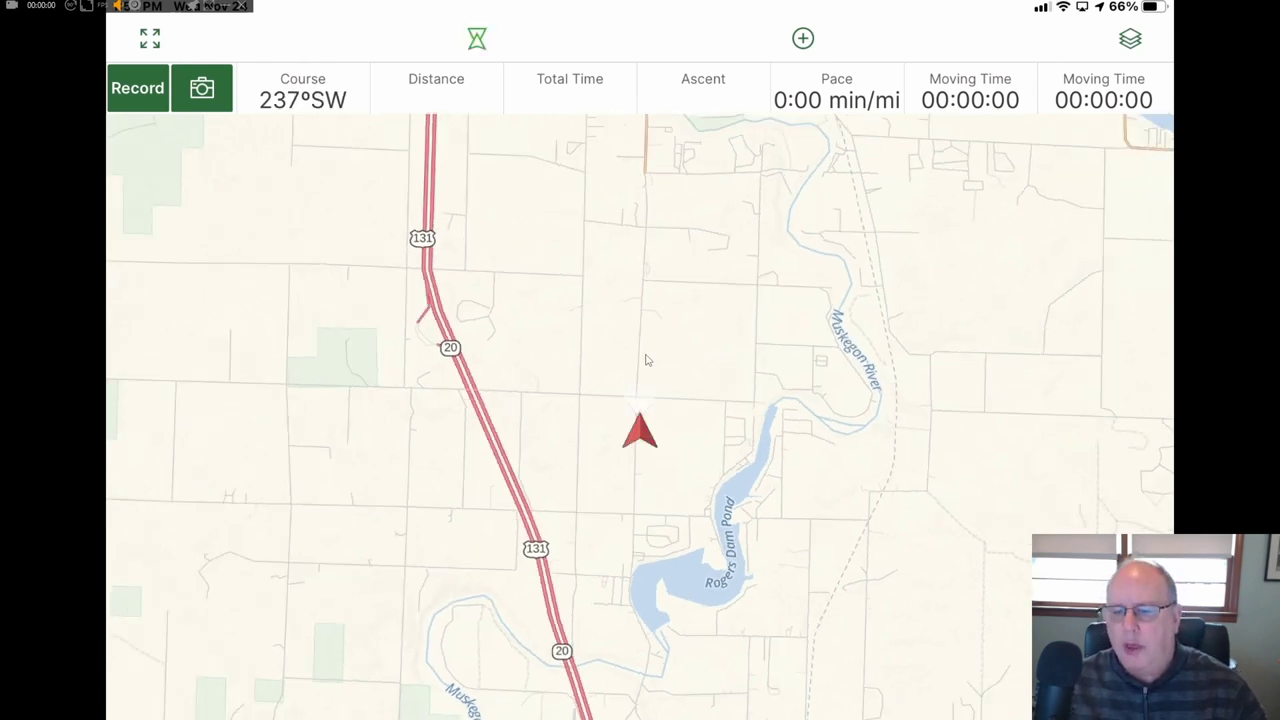
scroll(646, 360, down, 3)
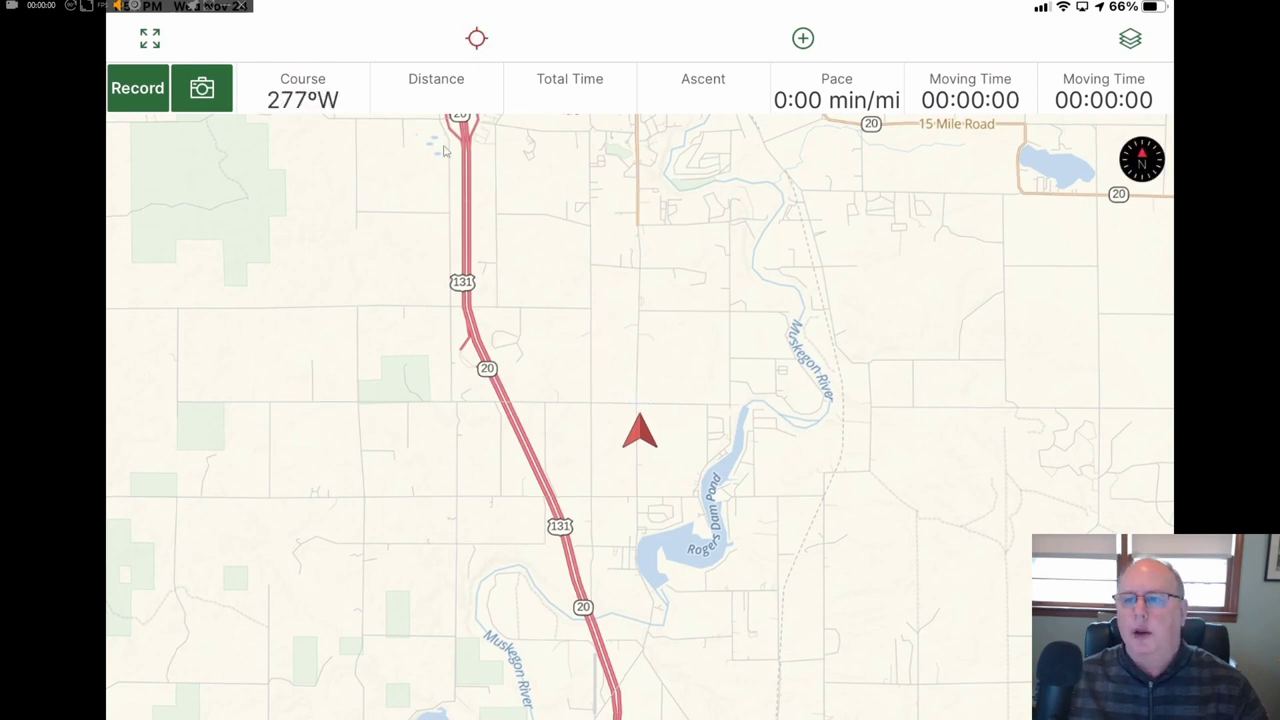
- Look through the options for adding tracks, waypoints, routes, areas, map downloads and files, and close them
click(803, 40)
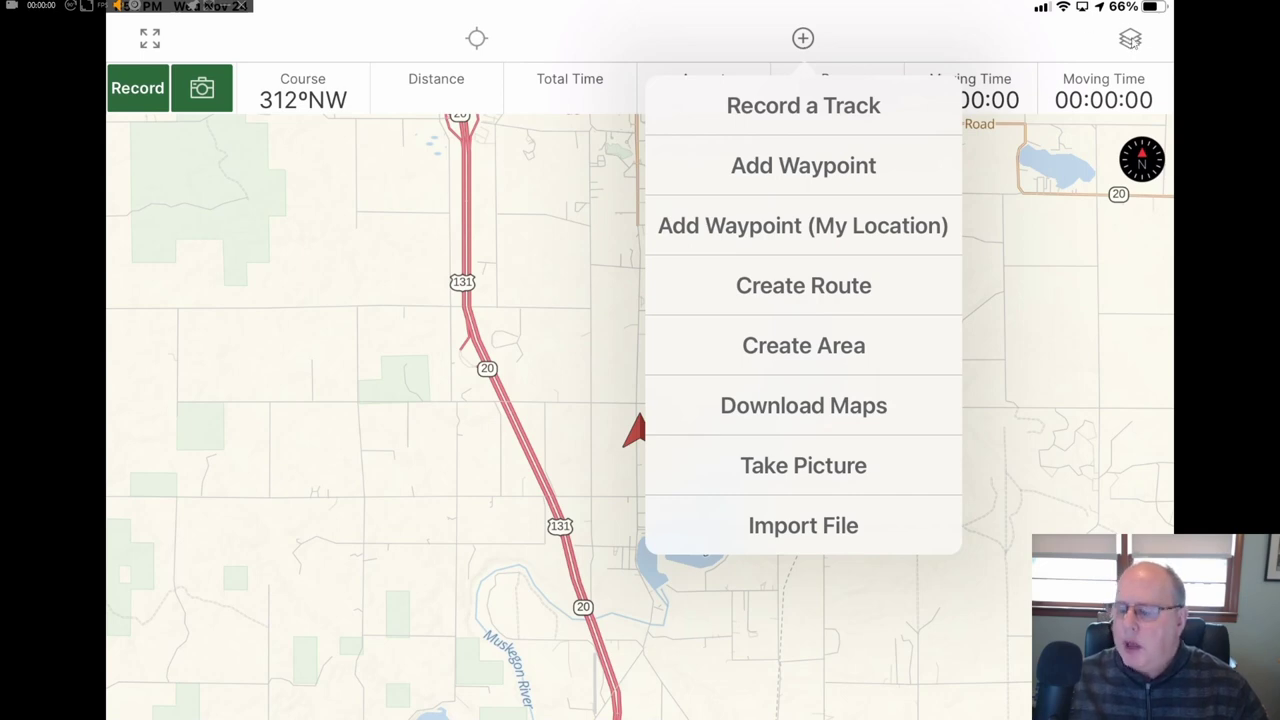
click(476, 38)
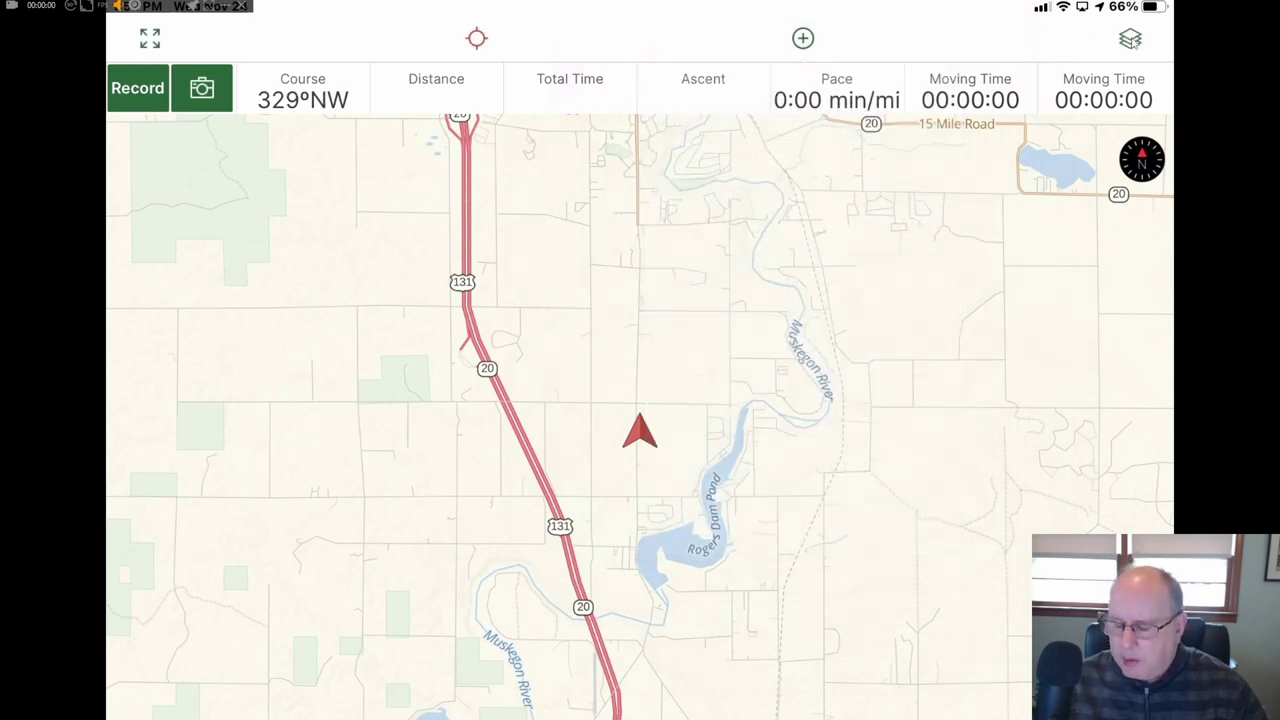
- Bring NatGeo Trails Illustrated to the head of the inactive map sources, keeping Gaia Streets as the base map
click(1130, 38)
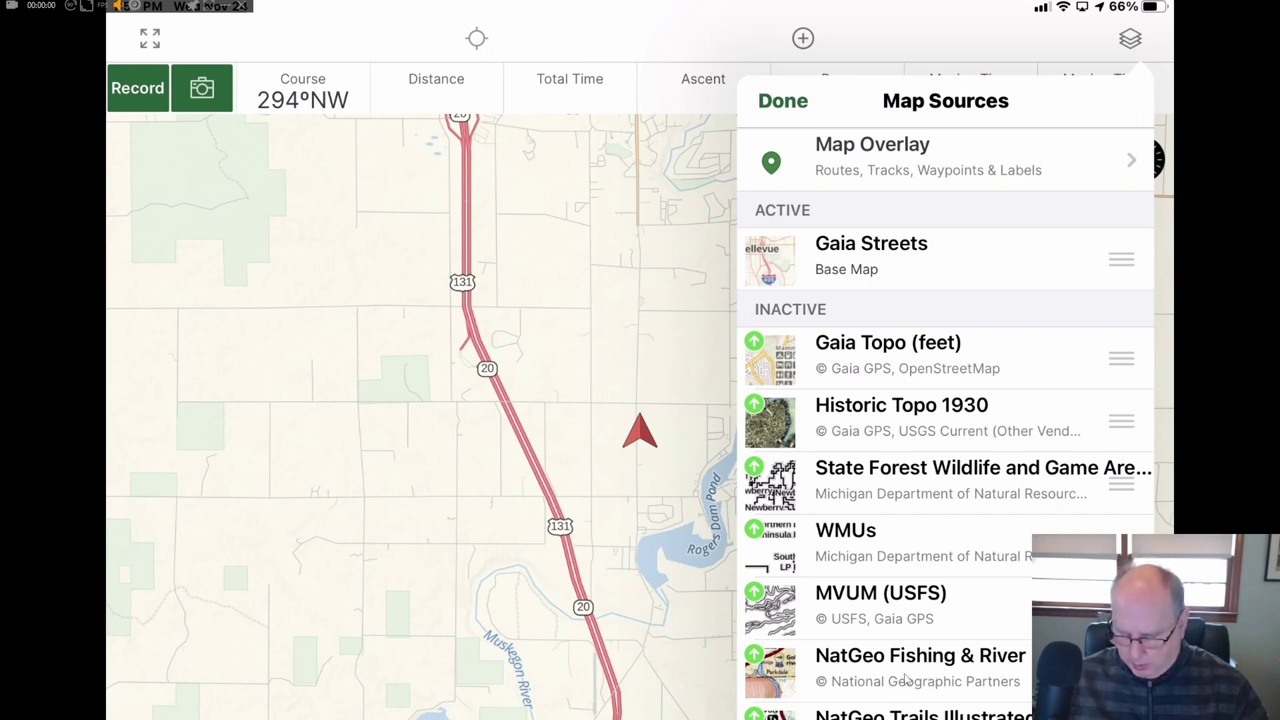
click(905, 712)
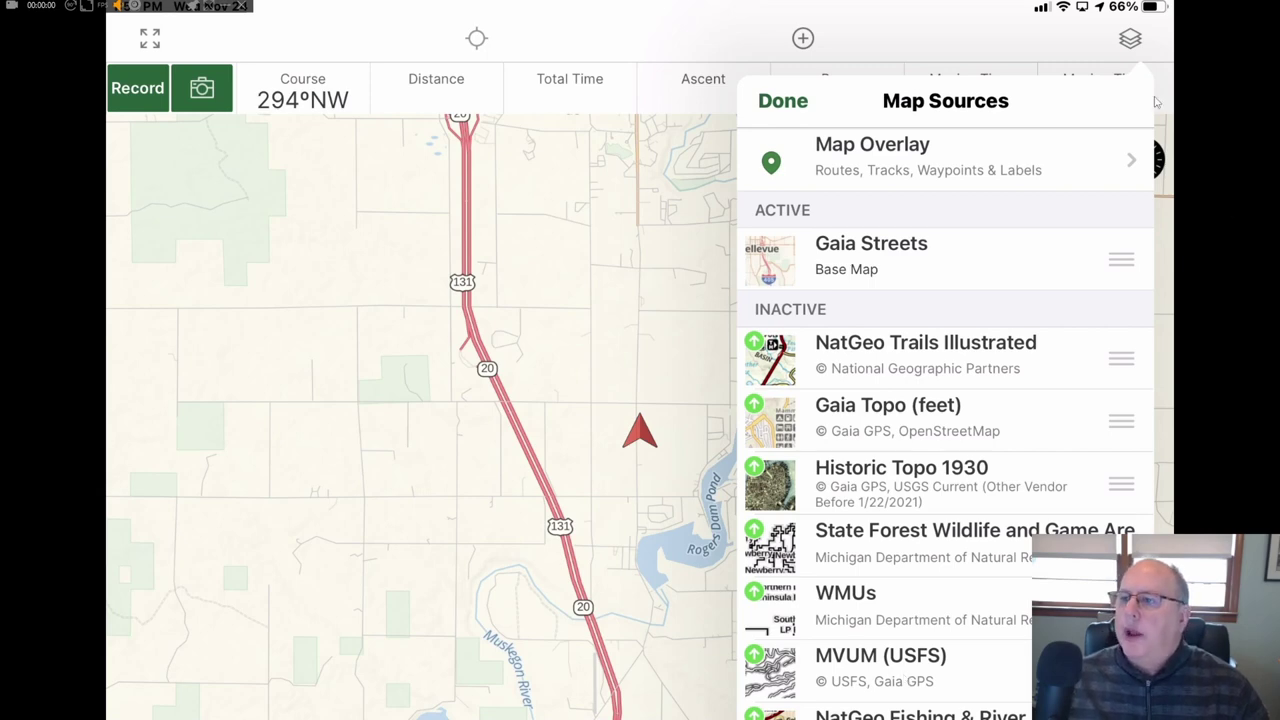
click(1130, 40)
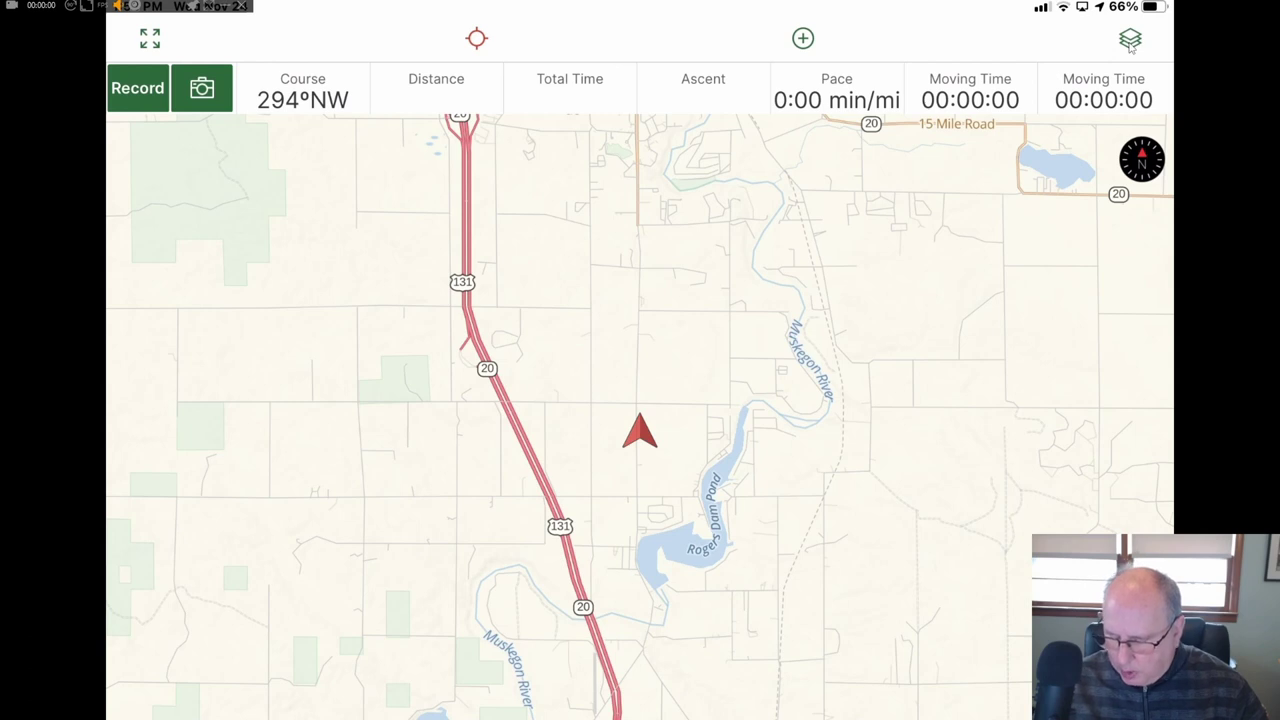
click(1146, 160)
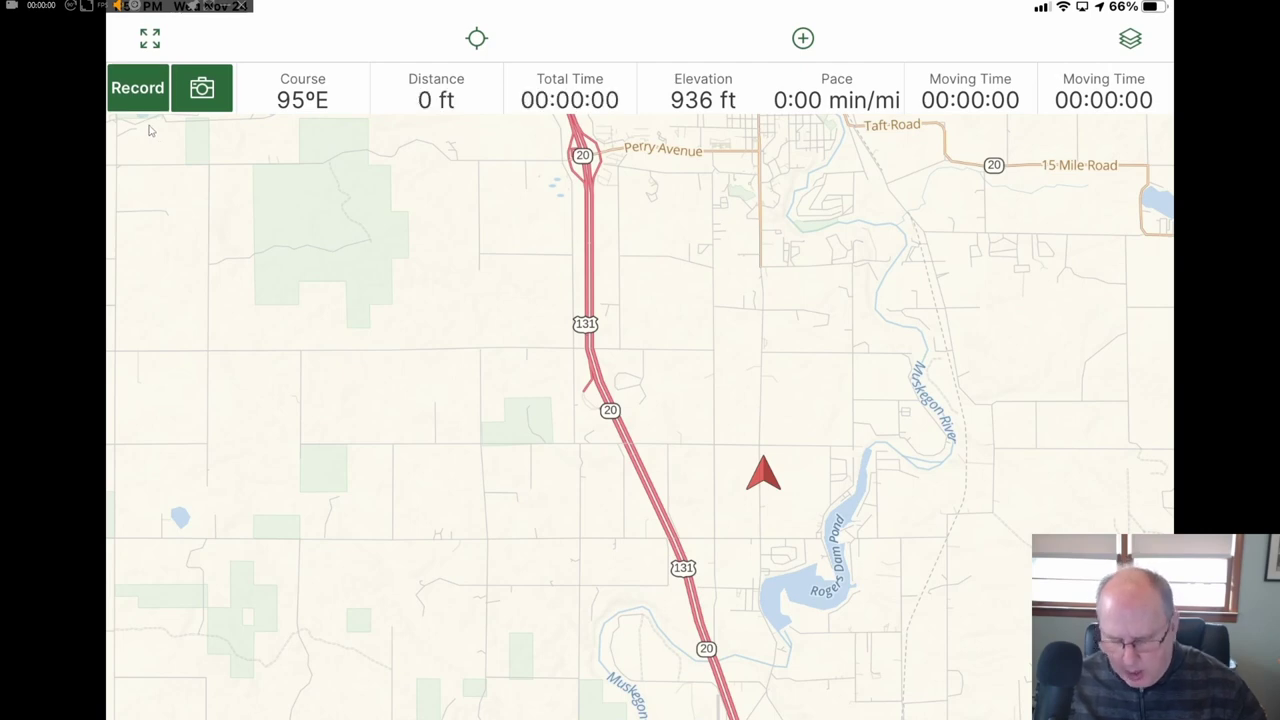
- Record a short track, finish it, and cancel naming and saving it
click(148, 106)
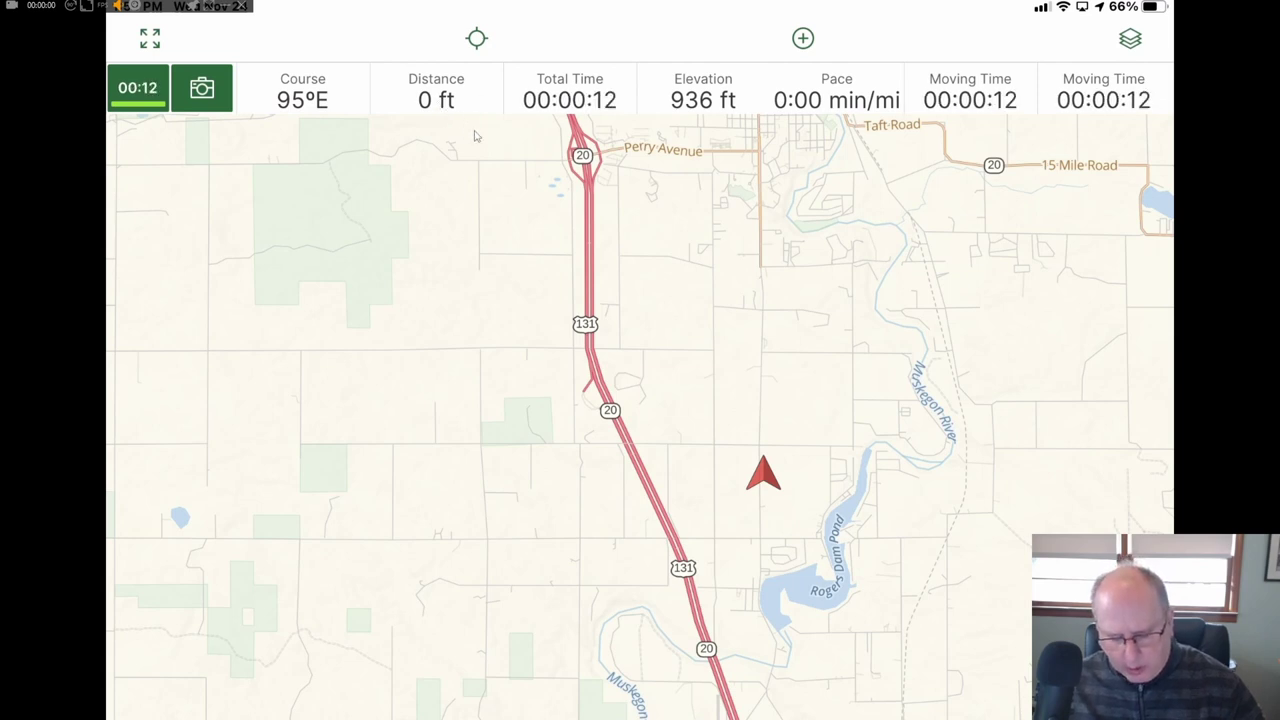
click(157, 97)
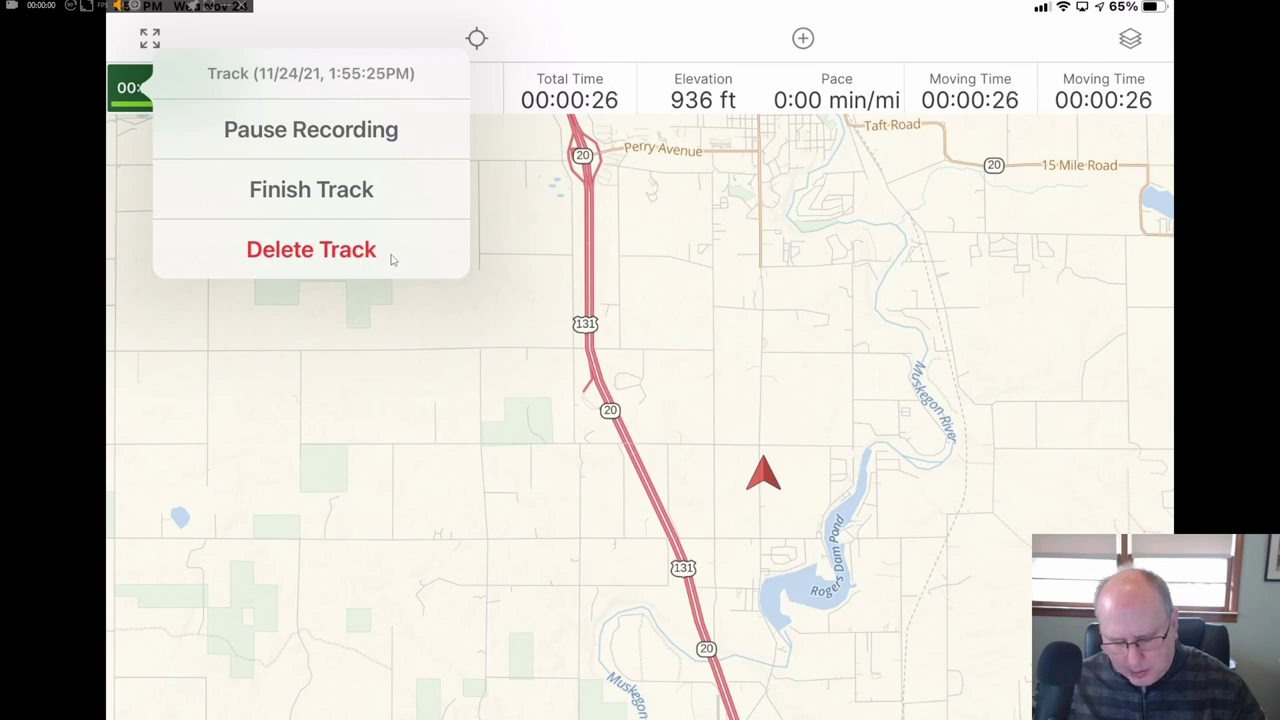
click(311, 189)
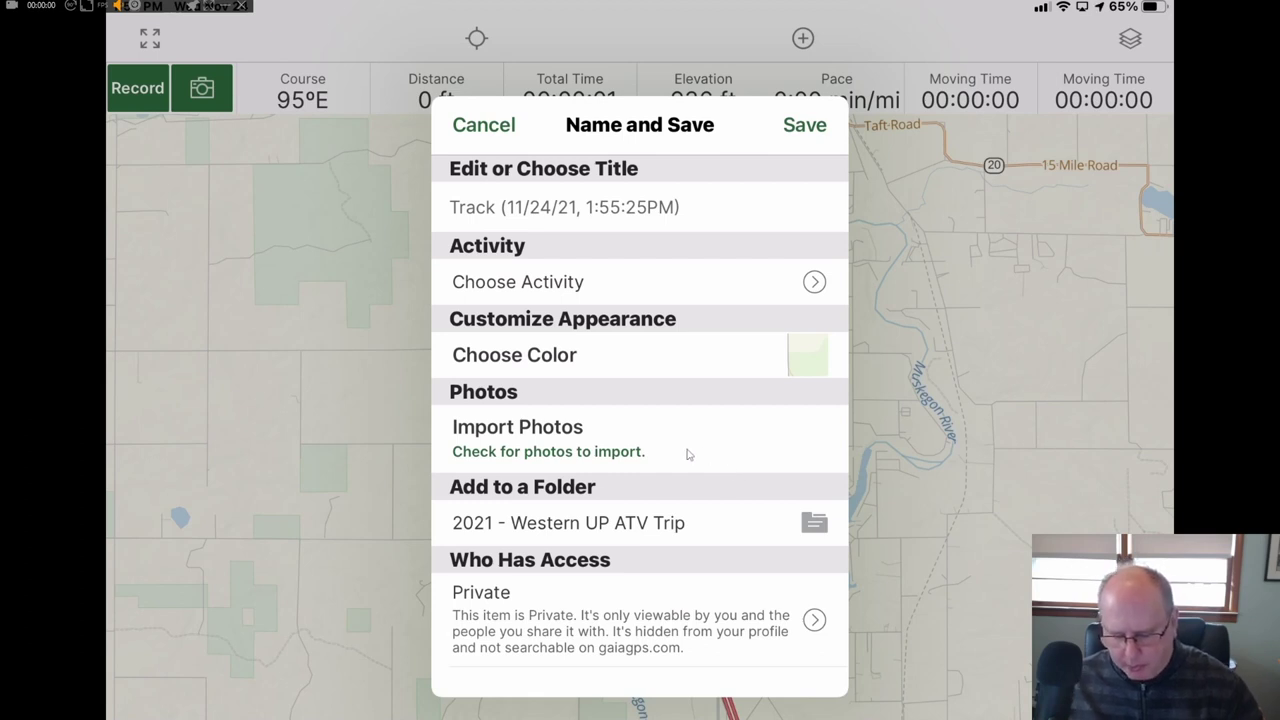
click(484, 126)
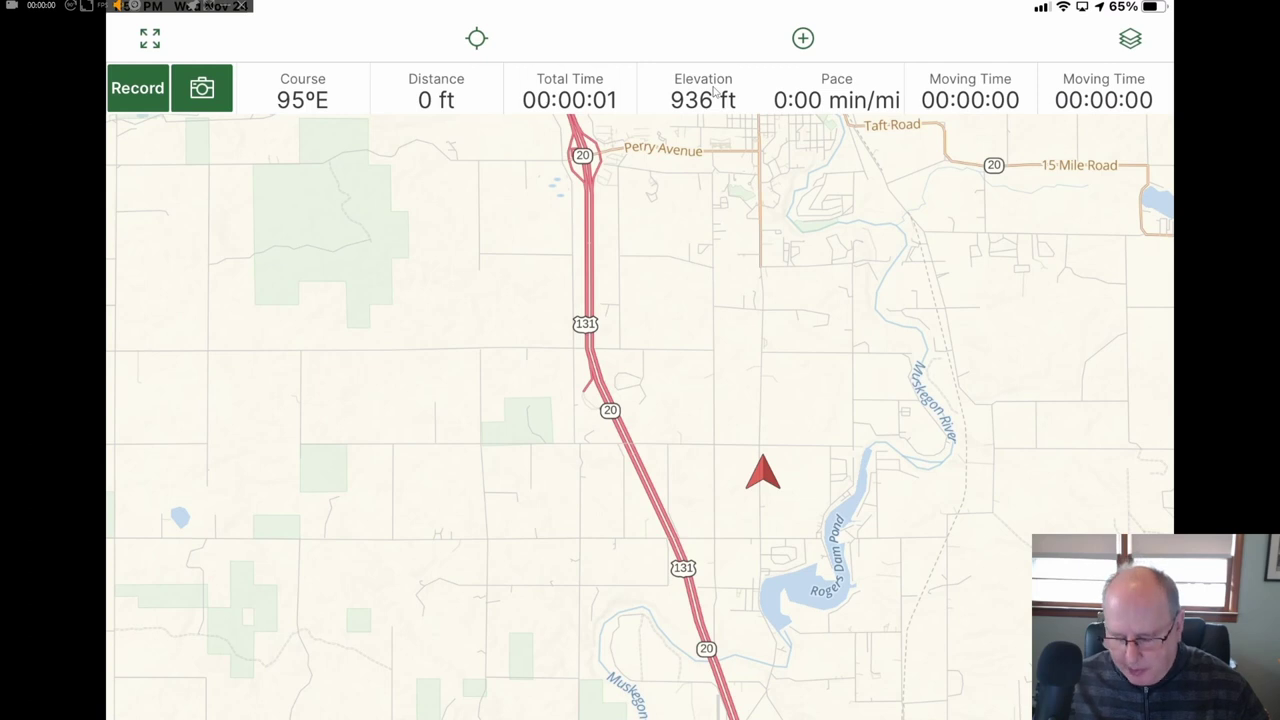
- Try several statistics in place of Elevation in the trip statistics bar and set that field to Ascent
click(713, 90)
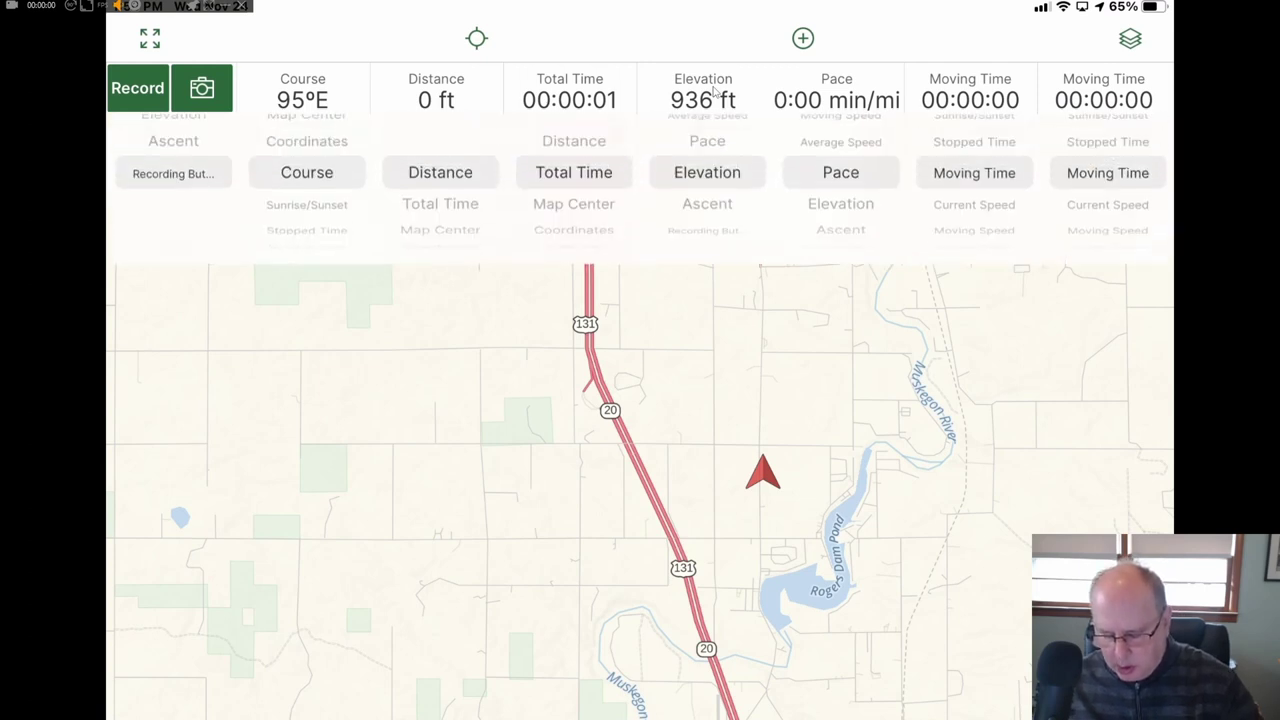
scroll(707, 206, down, 5)
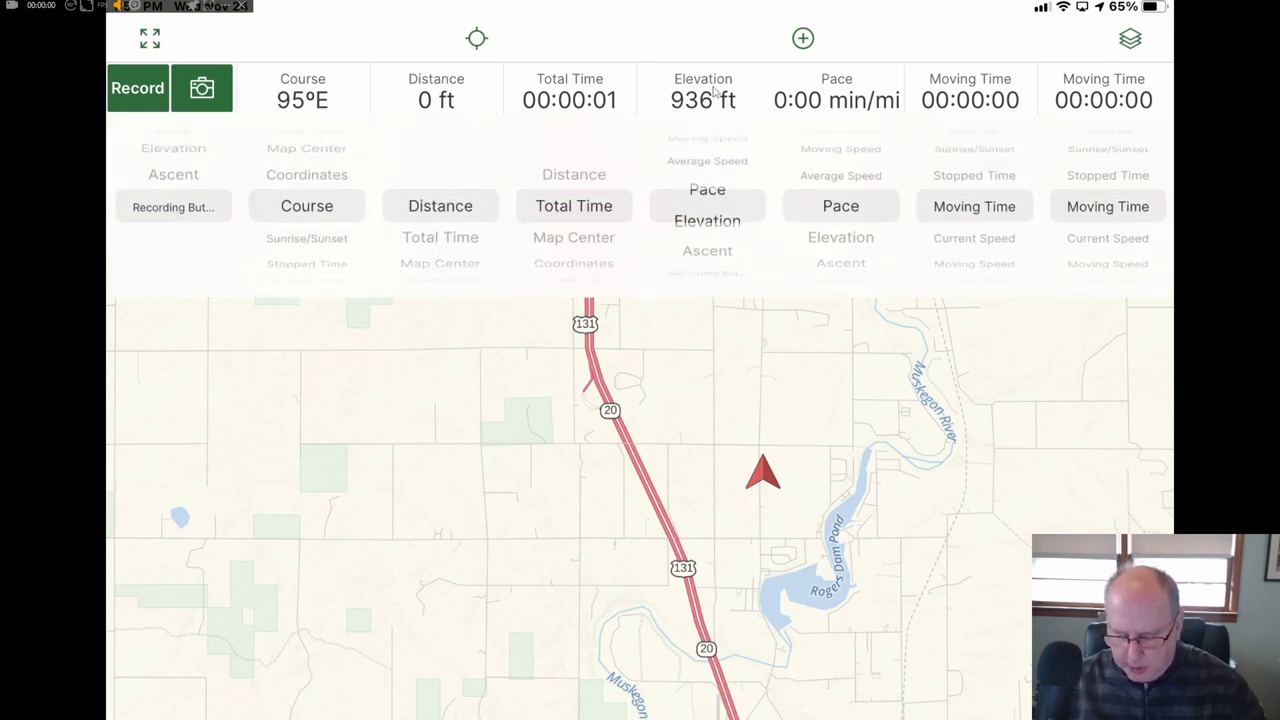
scroll(707, 206, up, 5)
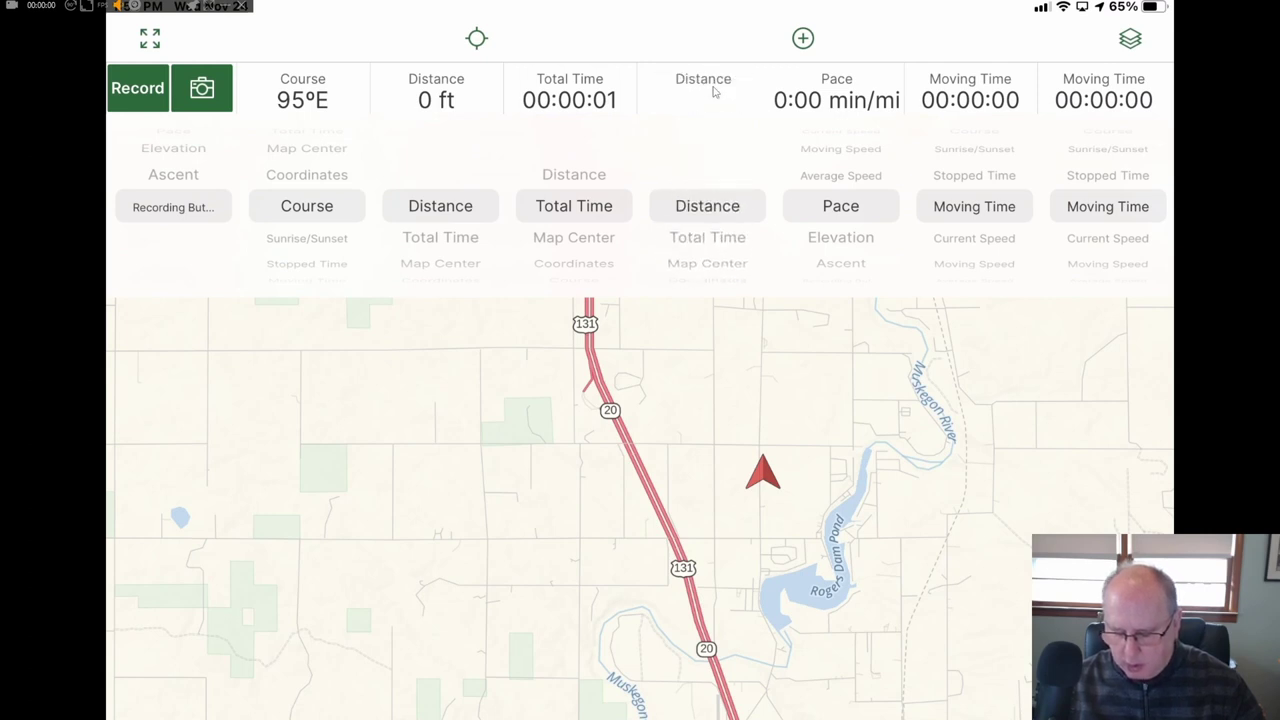
scroll(714, 91, down, 1)
scroll(714, 91, down, 10)
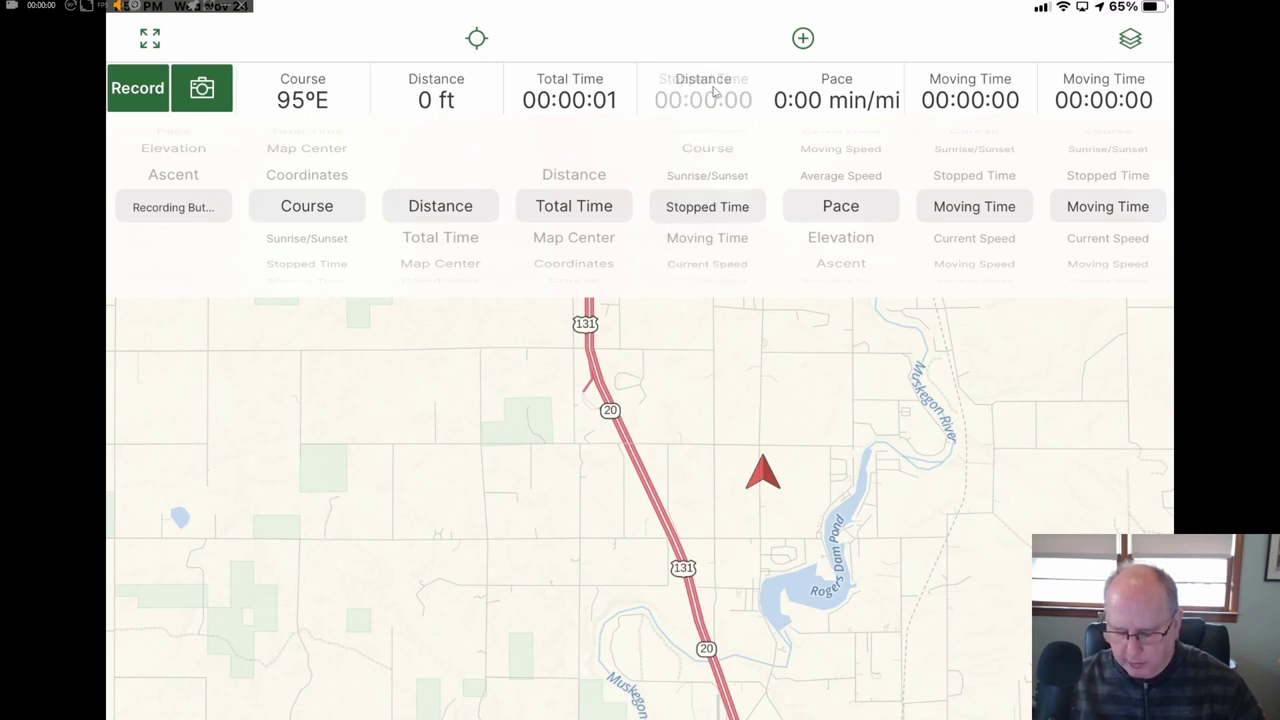
scroll(714, 91, down, 2)
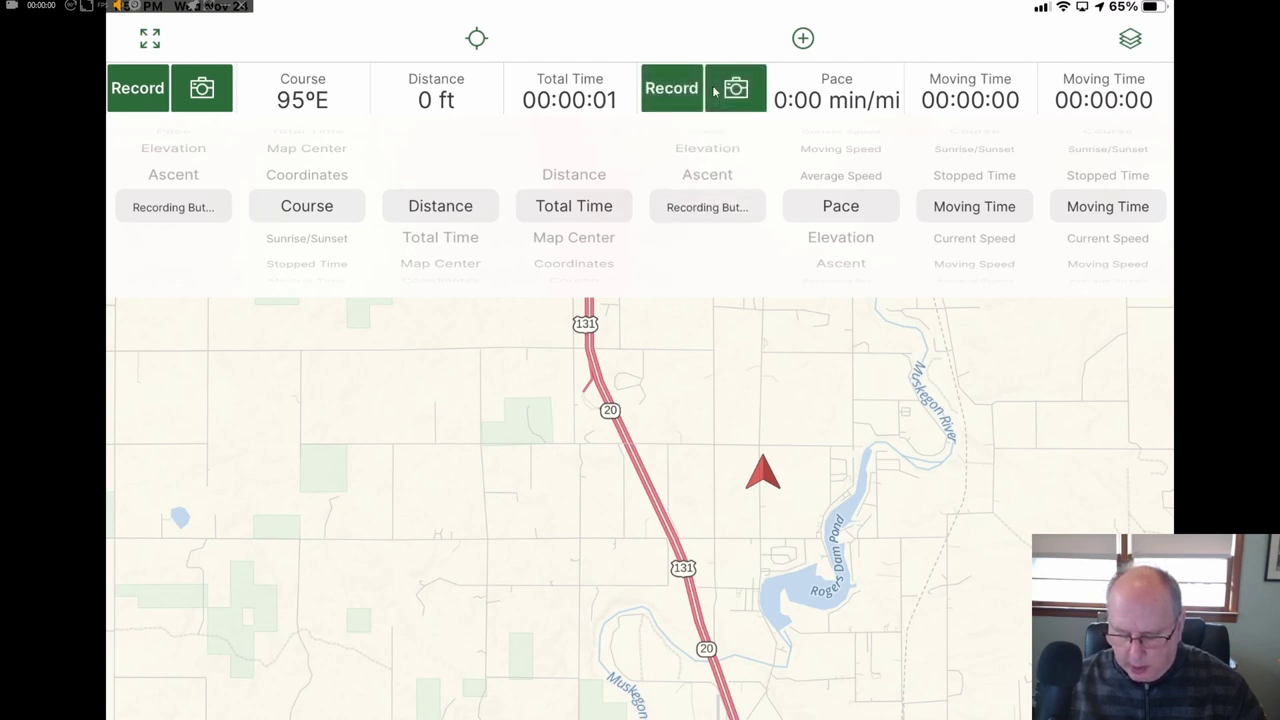
scroll(714, 91, up, 1)
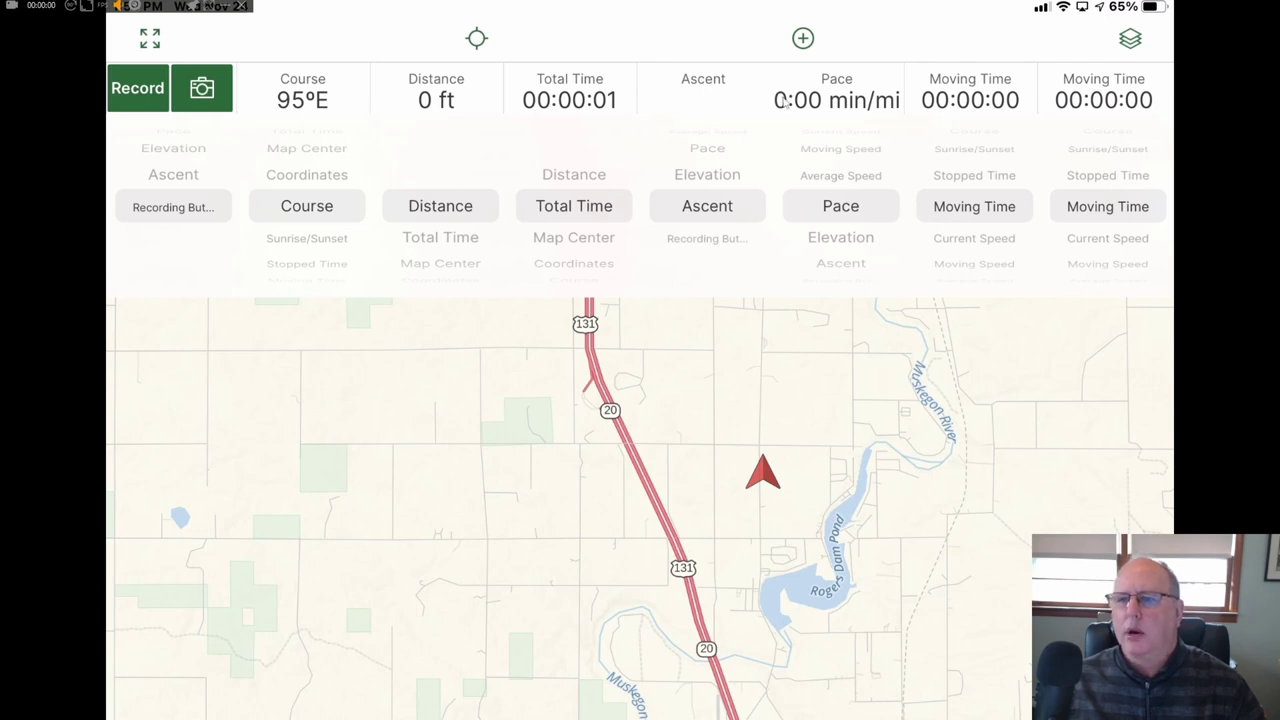
click(698, 92)
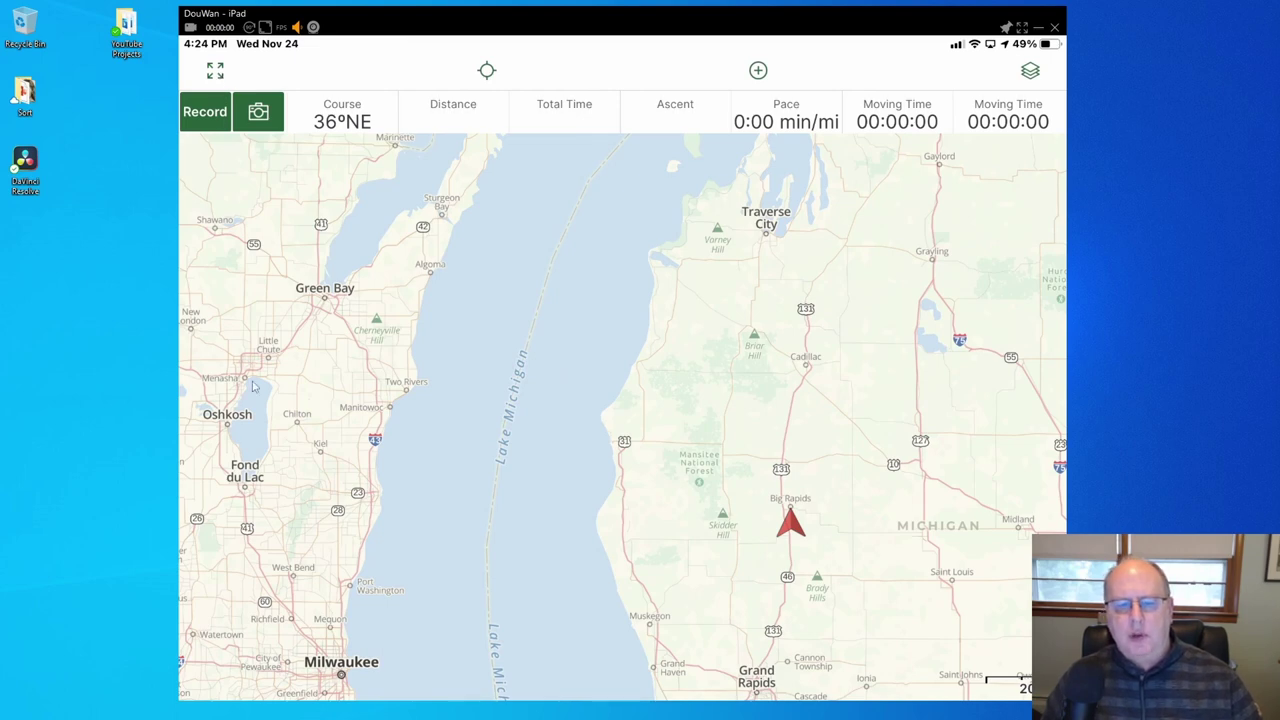
- Review the Trip, Search, Saved and Settings sections, including the full list of saved folders
click(215, 71)
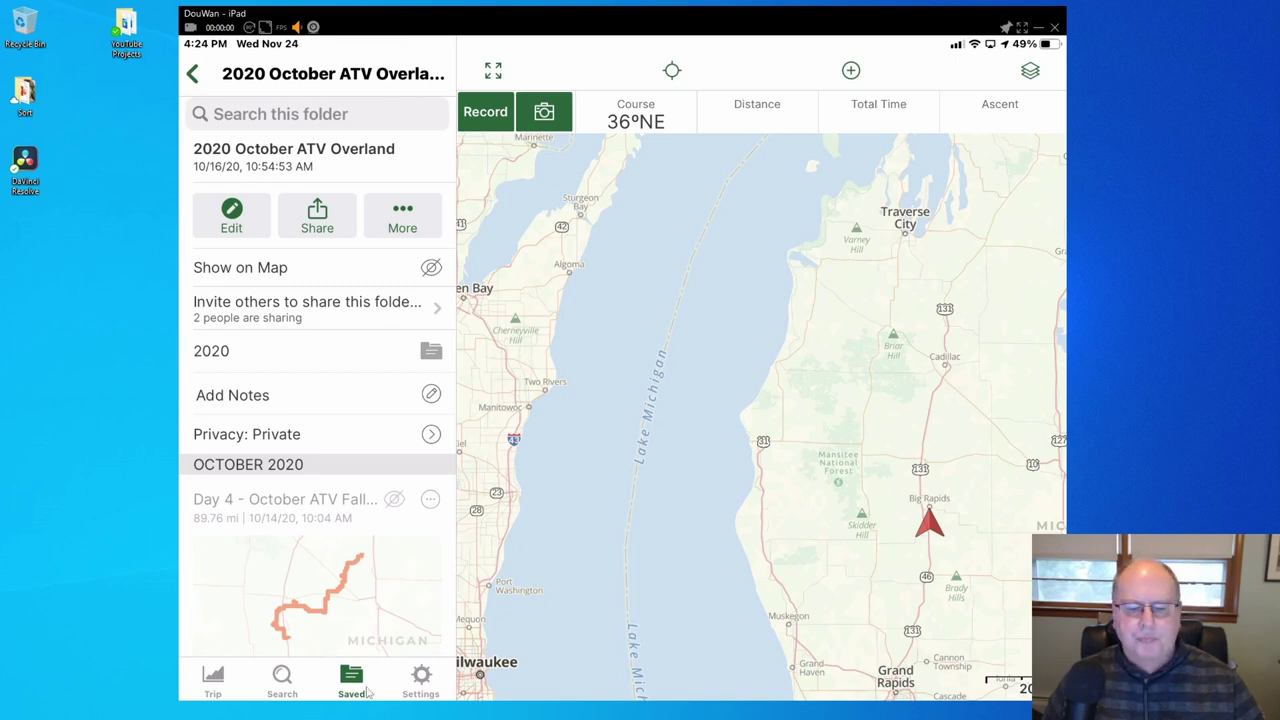
click(213, 680)
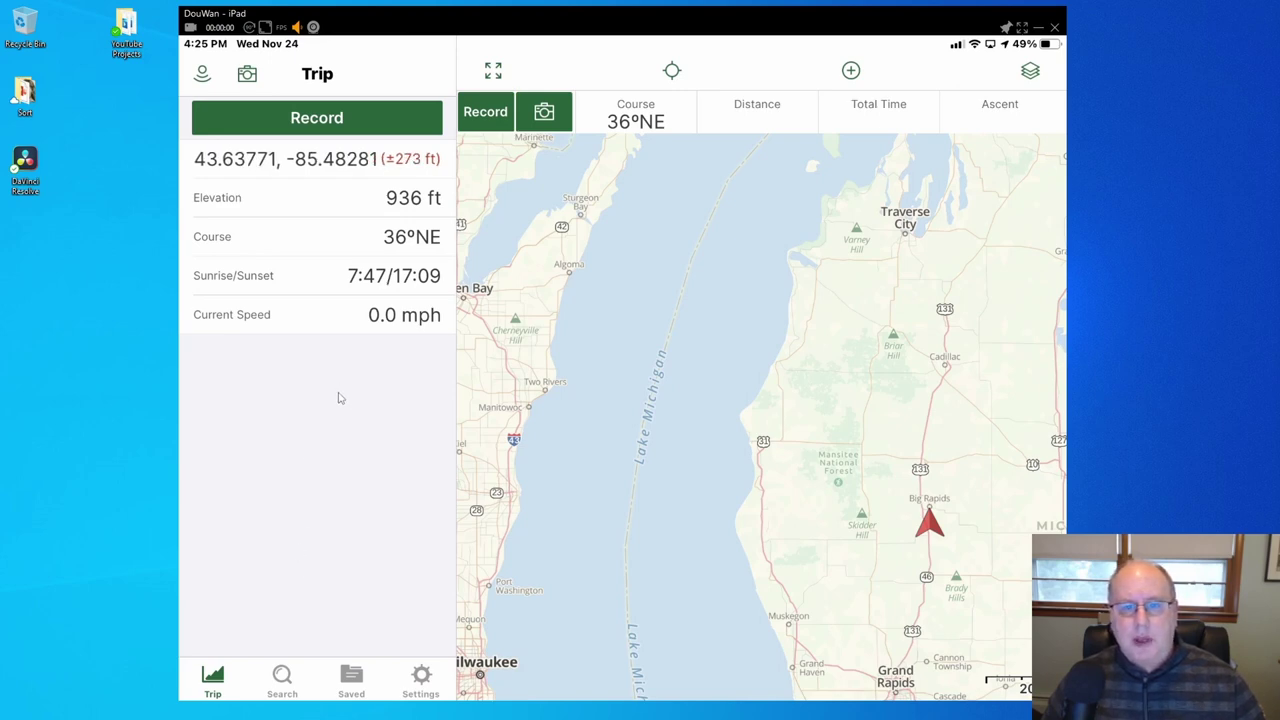
click(285, 680)
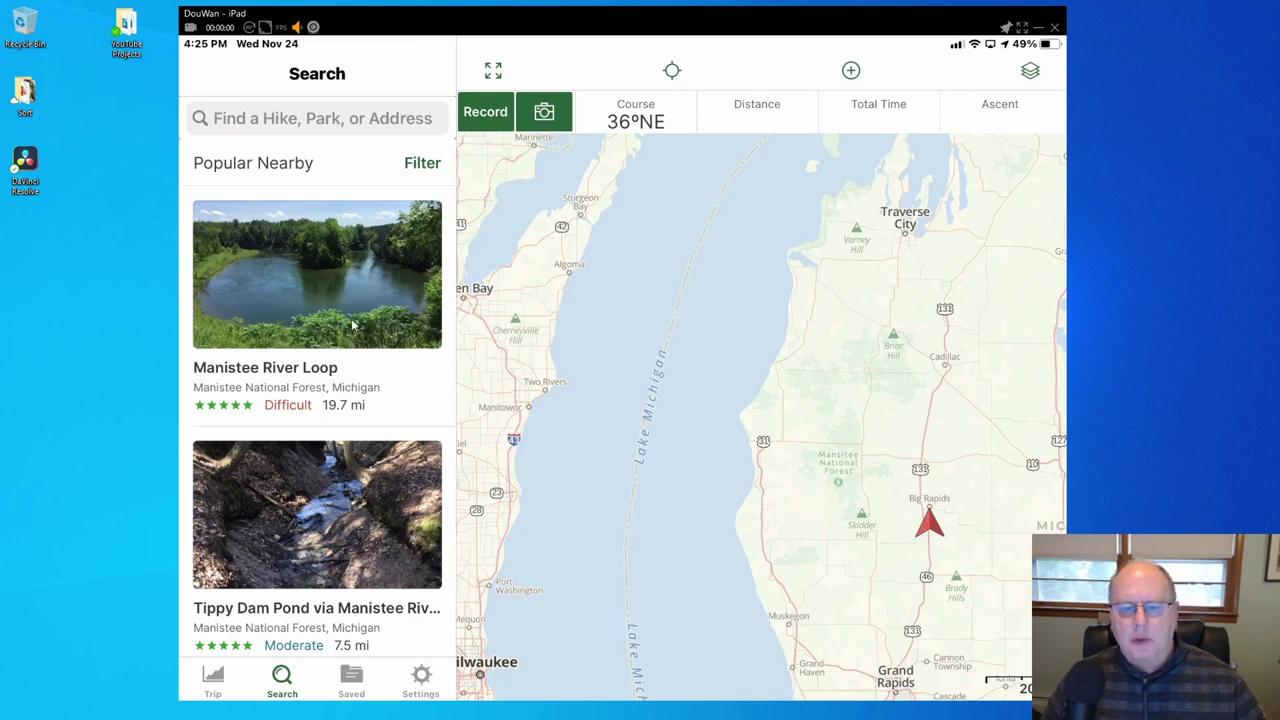
click(351, 679)
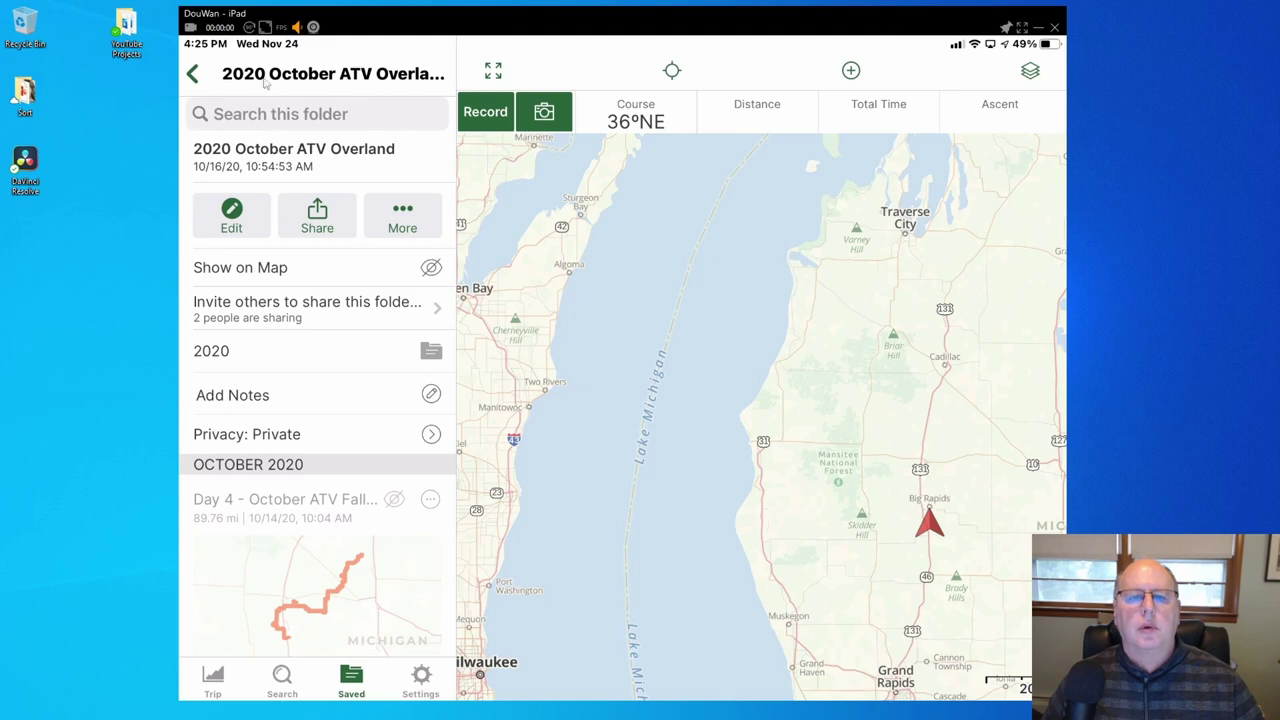
click(196, 75)
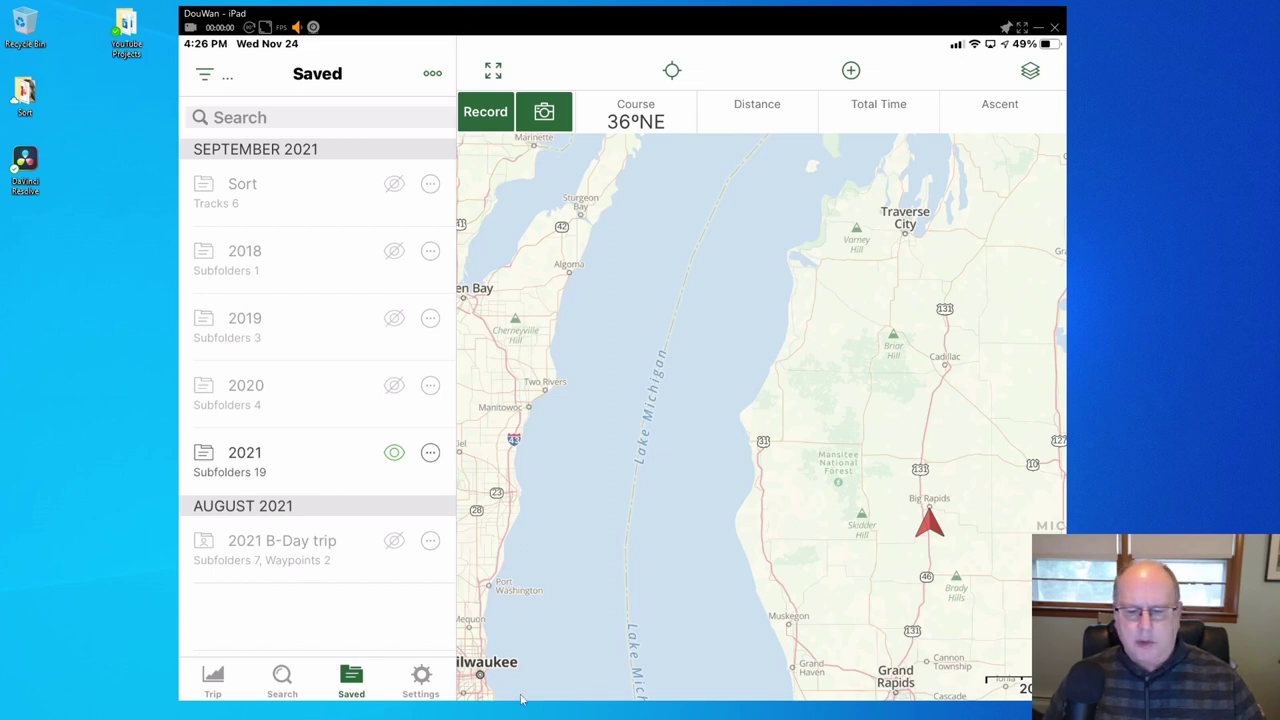
click(421, 685)
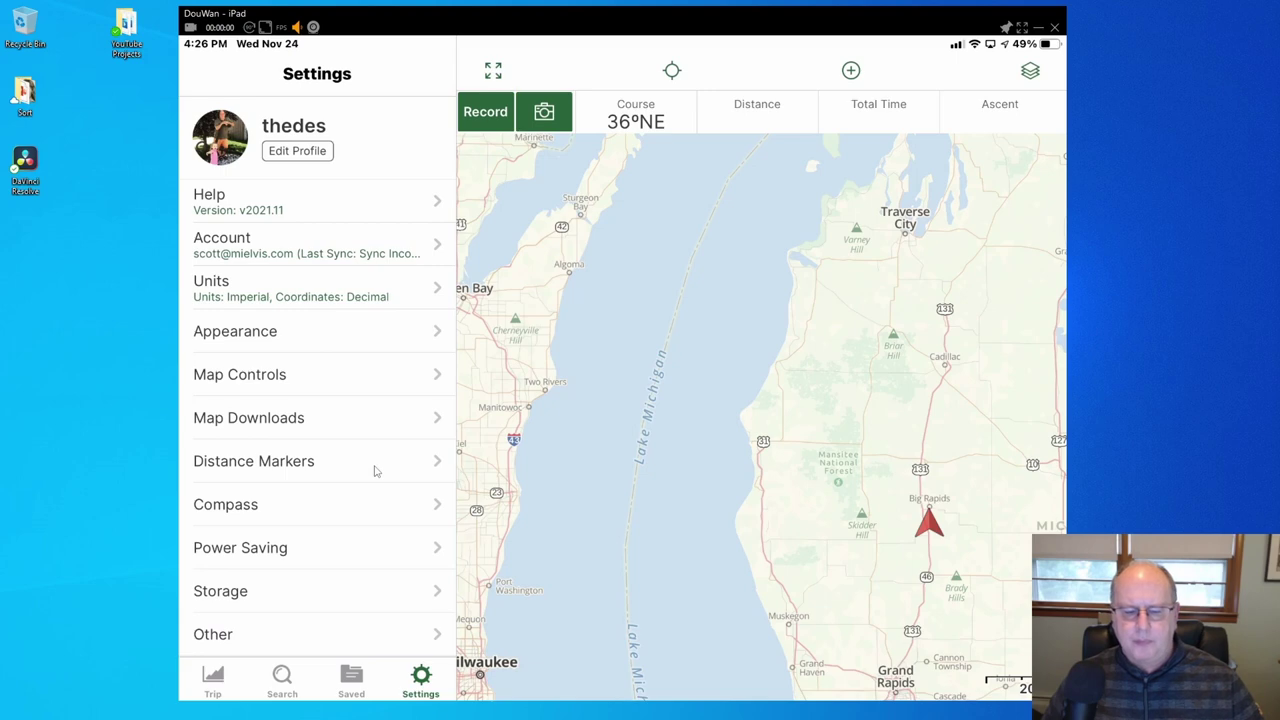
- Return to the saved items and display the contents of the 2021 folder
click(351, 682)
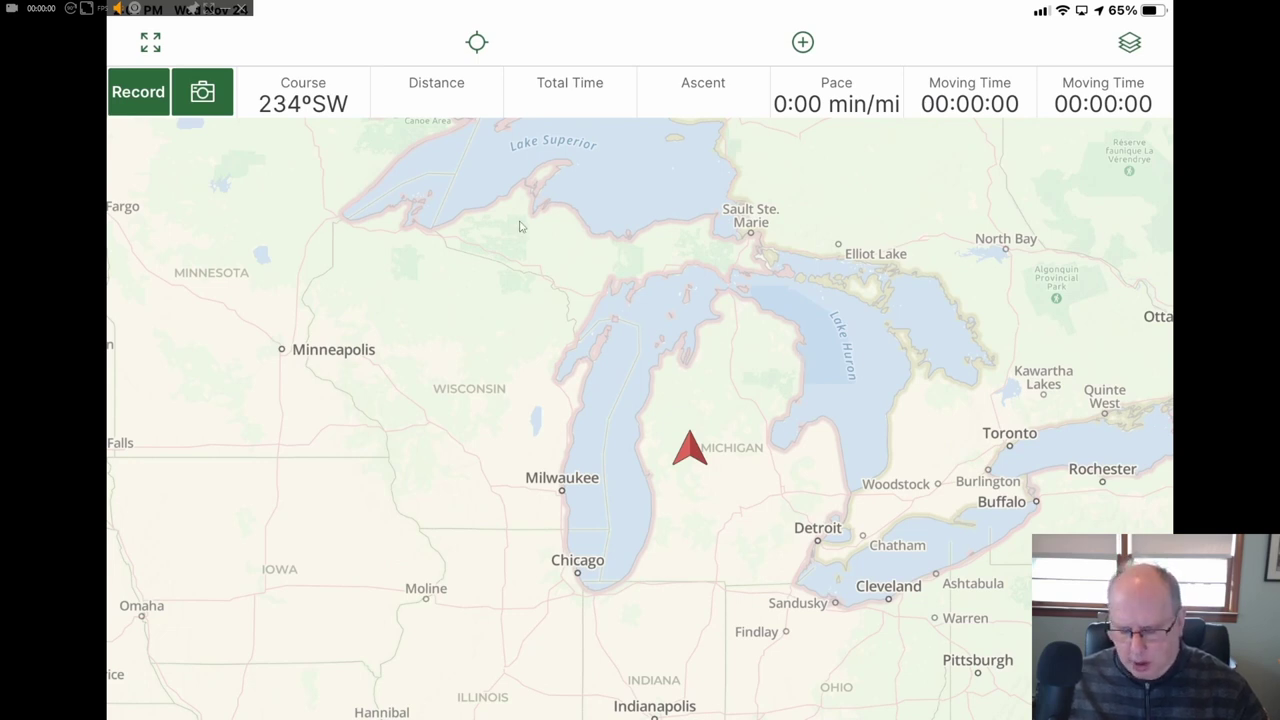
click(155, 45)
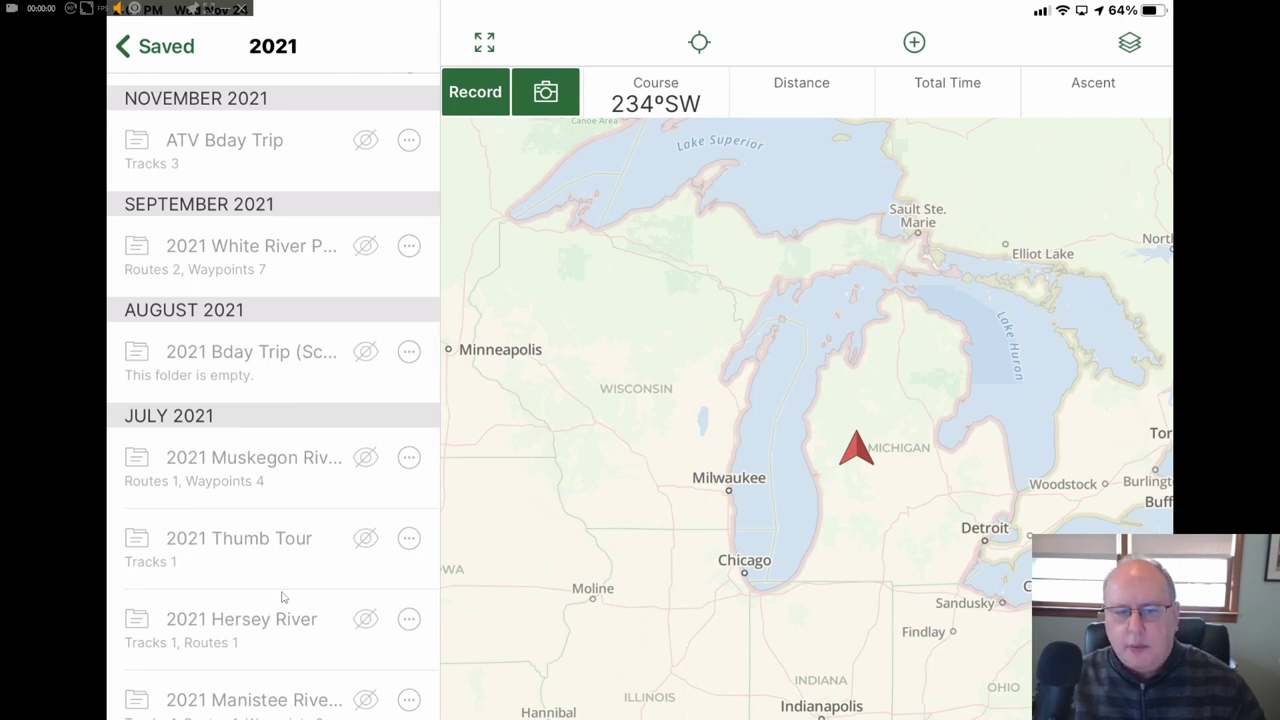
- Find the 2021 - Western UP ATV Trip folder in the 2021 list, view its sharing and leaving options, and dismiss them
scroll(282, 597, down, 5)
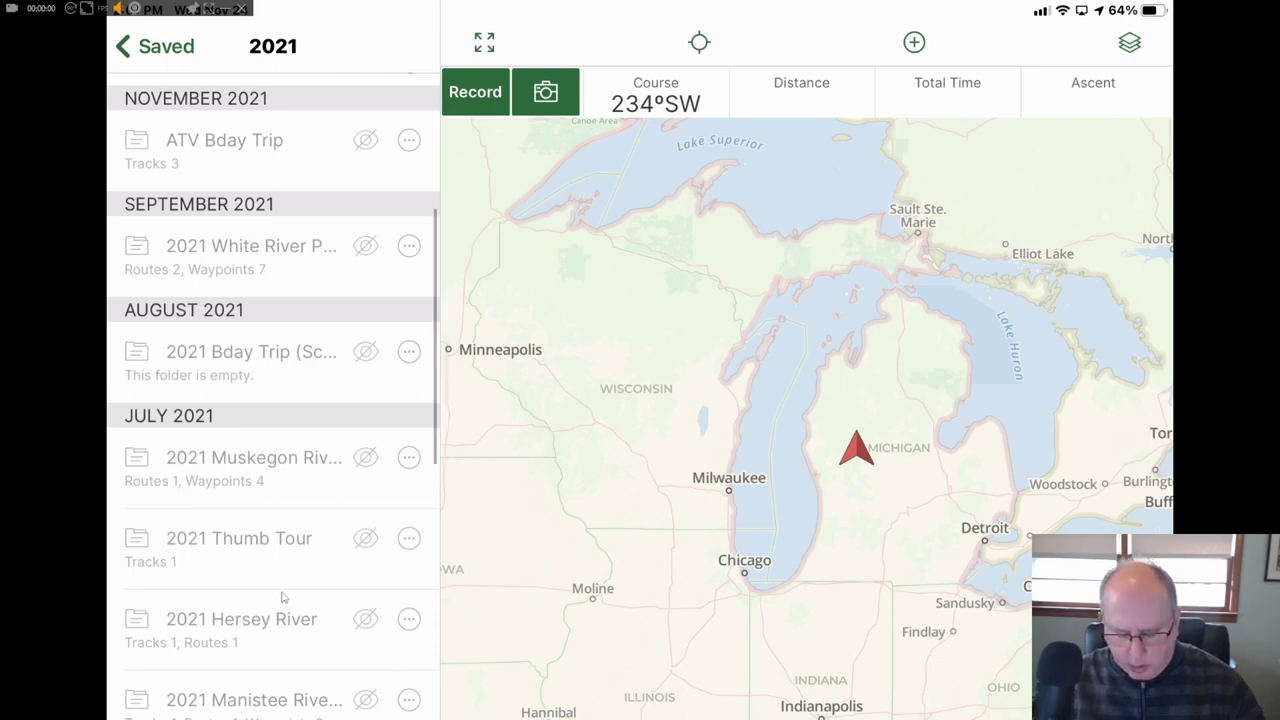
scroll(282, 597, down, 6)
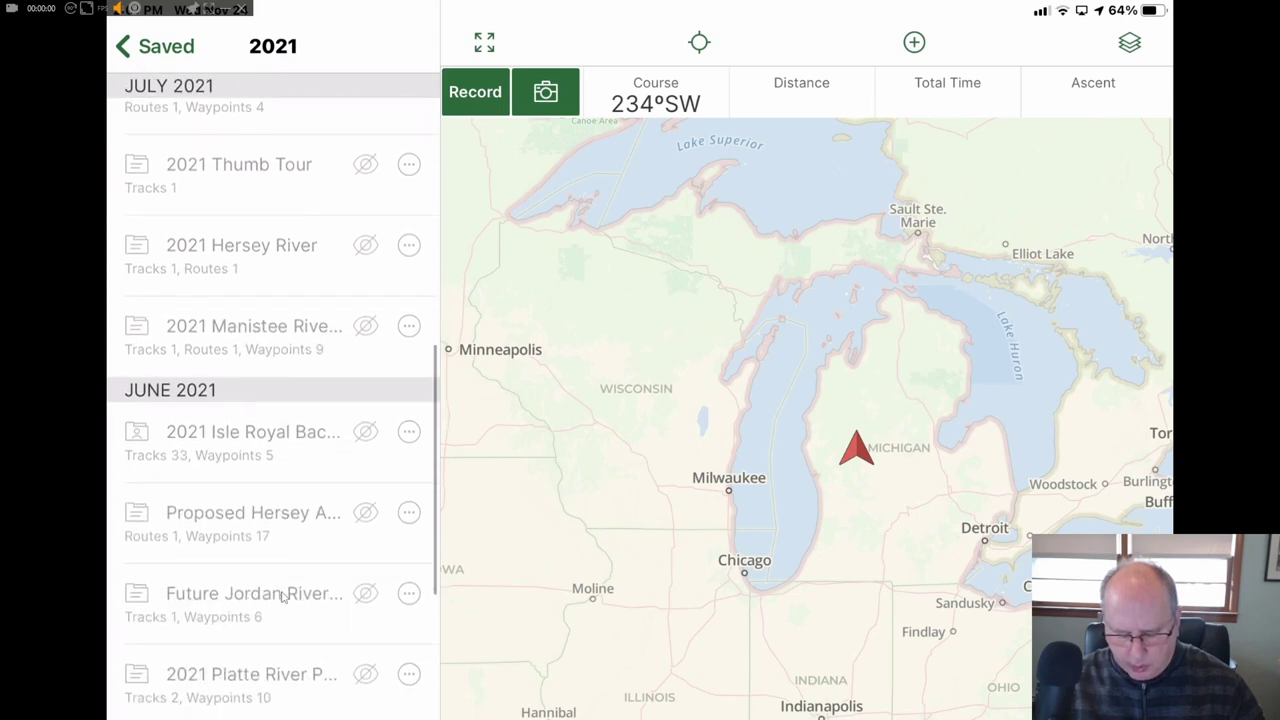
scroll(282, 597, down, 4)
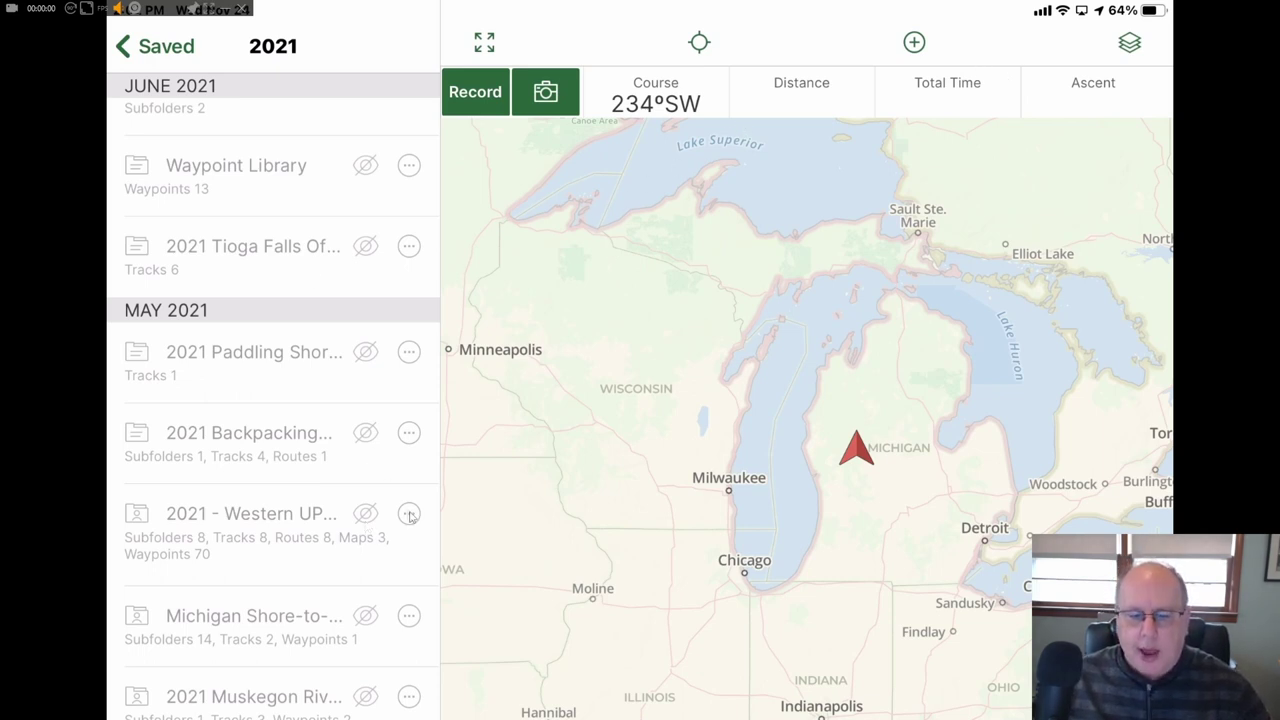
right_click(449, 450)
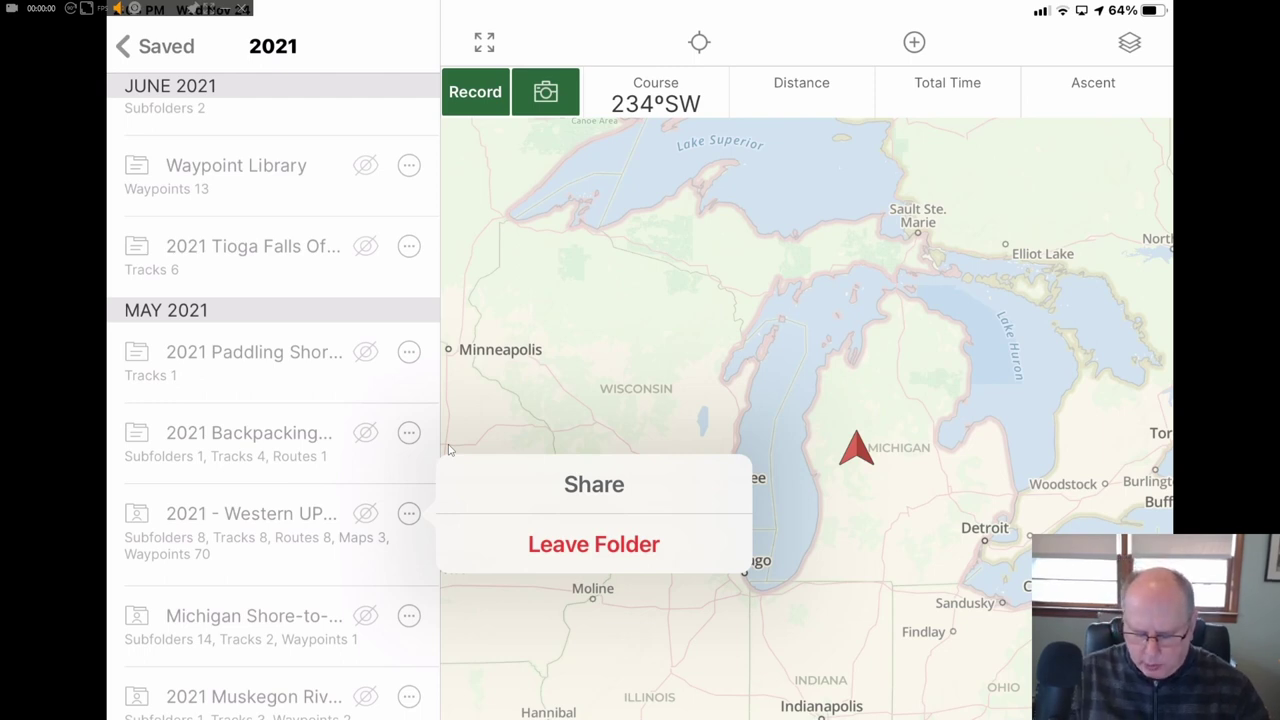
click(448, 450)
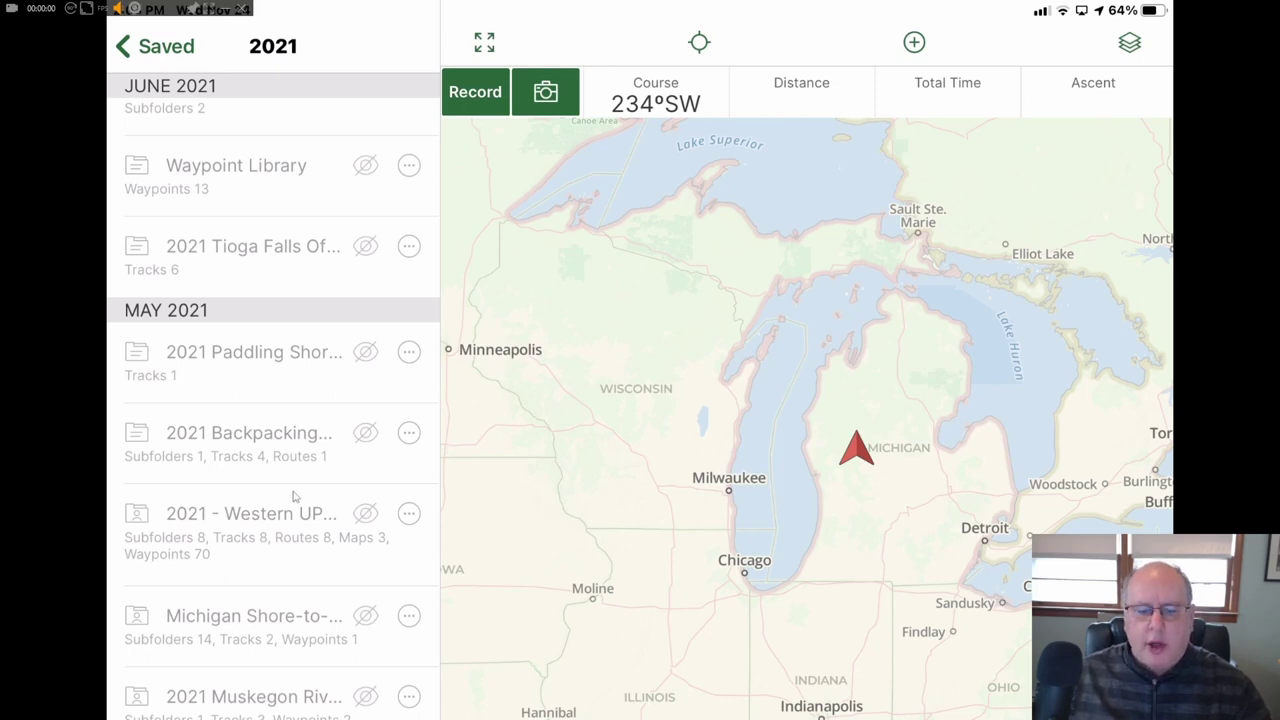
- Show the 2021 - Western UP ATV Trip folder on the map and examine its waypoints and tracks up close
click(409, 514)
click(411, 516)
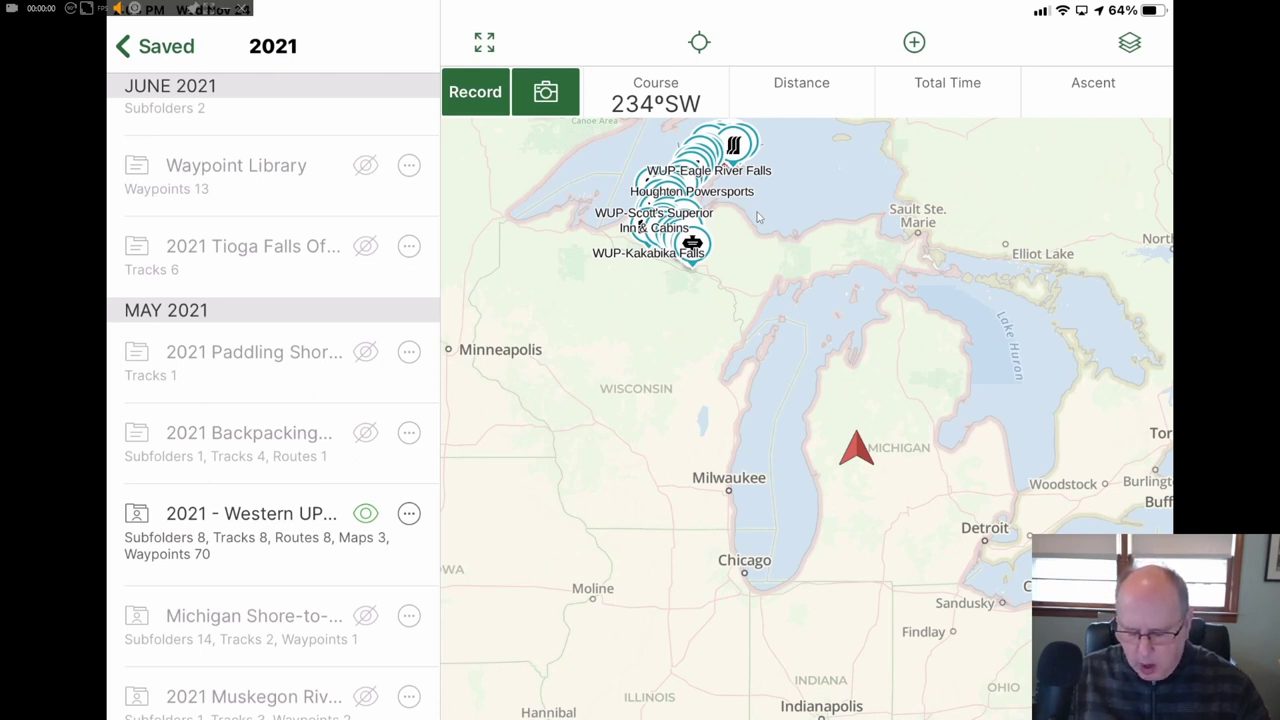
scroll(757, 217, up, 5)
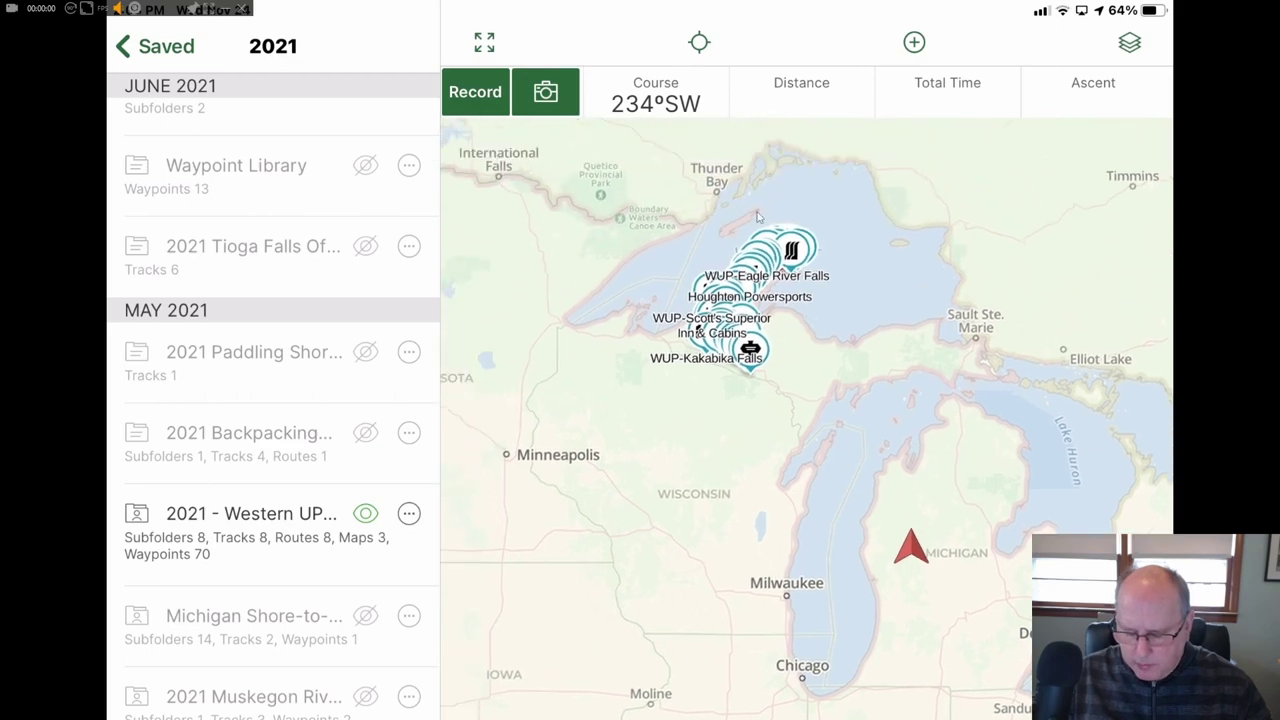
scroll(757, 217, up, 5)
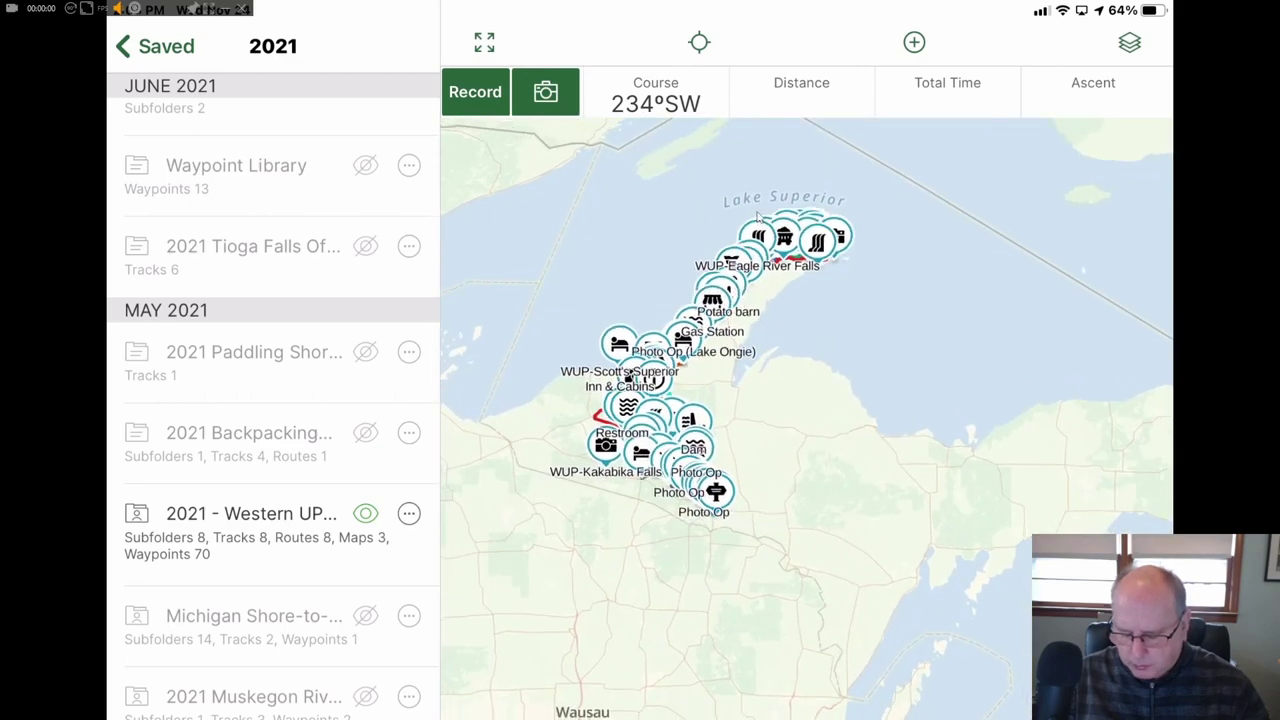
scroll(757, 217, up, 4)
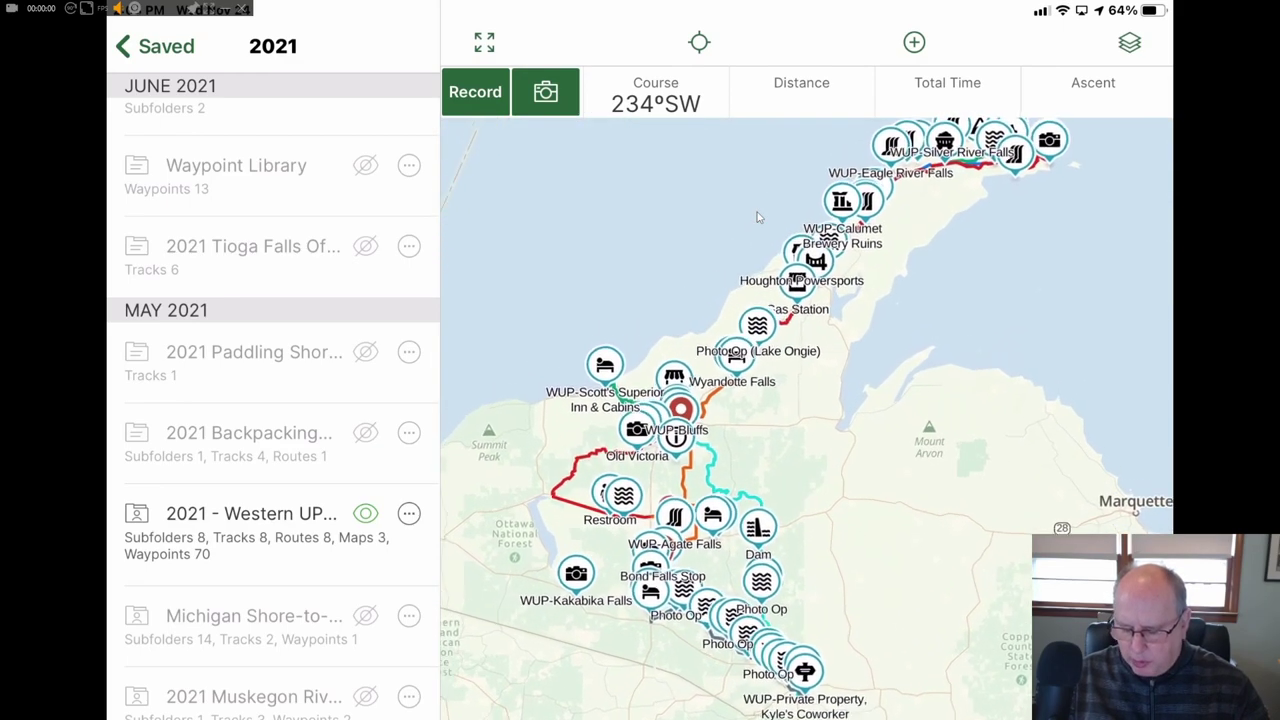
scroll(757, 217, up, 2)
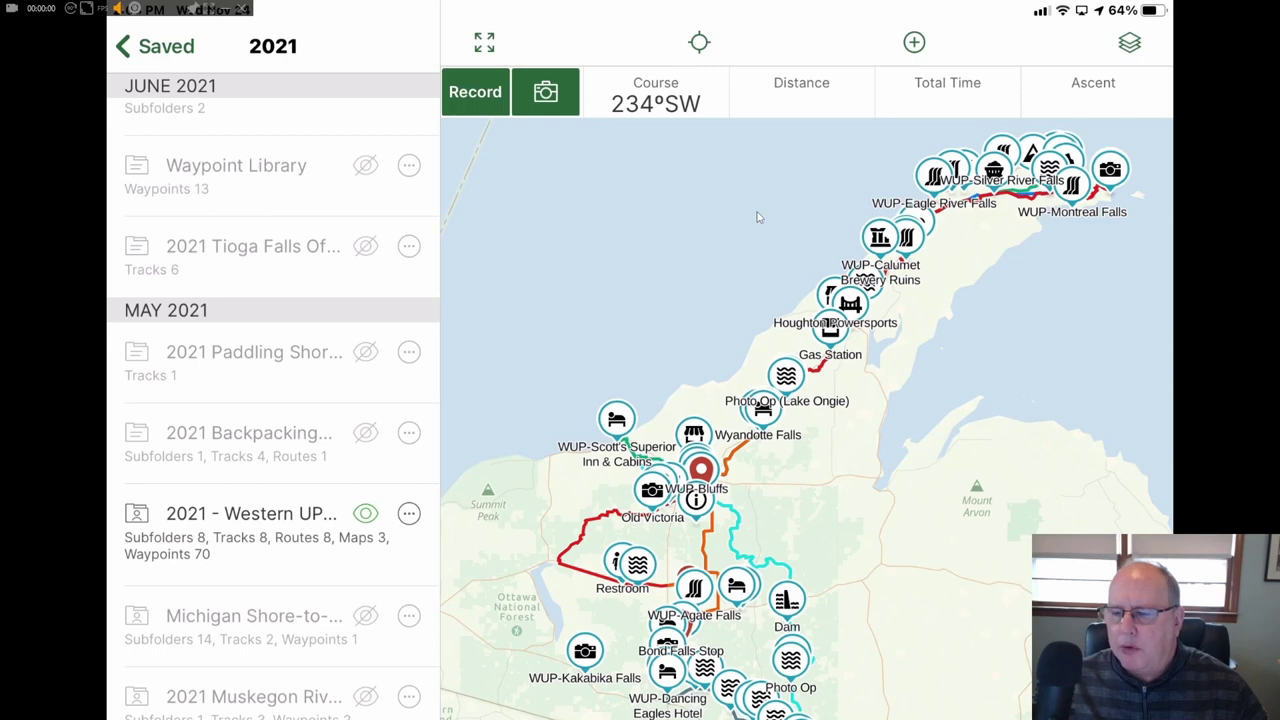
- Open the 2021 - Western UP ATV Trip folder and show only its Planned Routes subfolder on the map
click(251, 513)
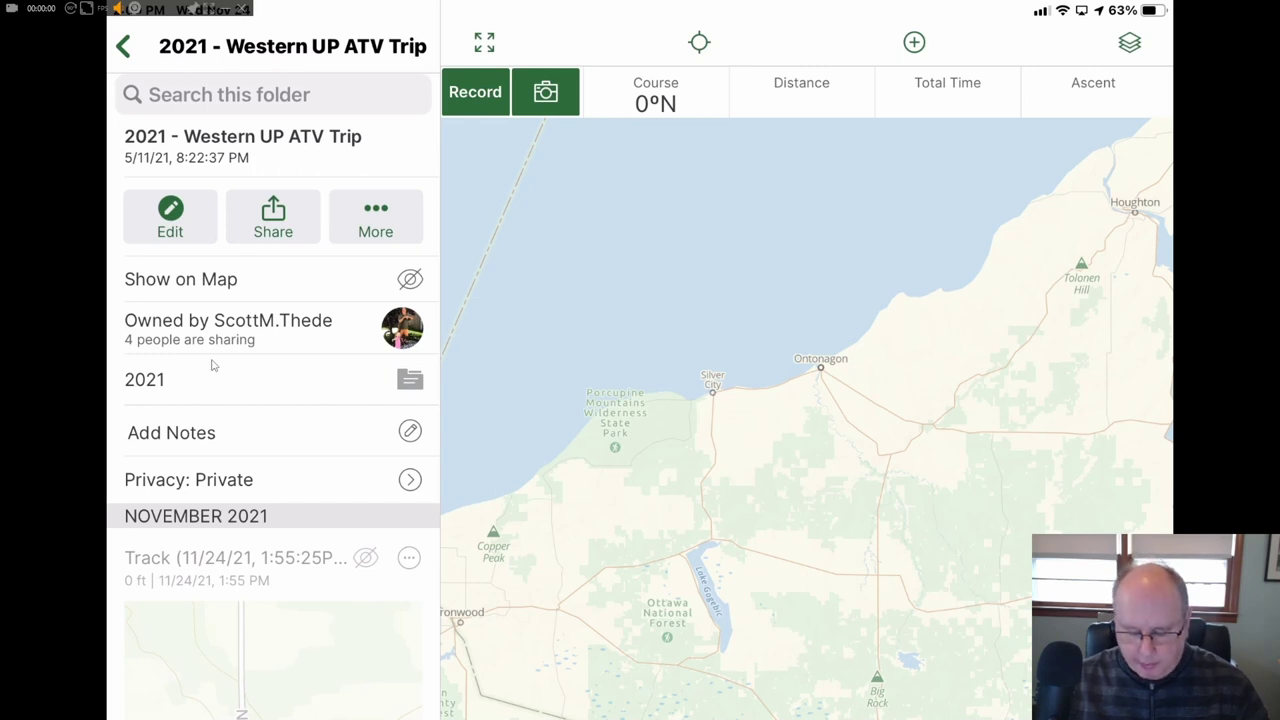
scroll(212, 365, down, 10)
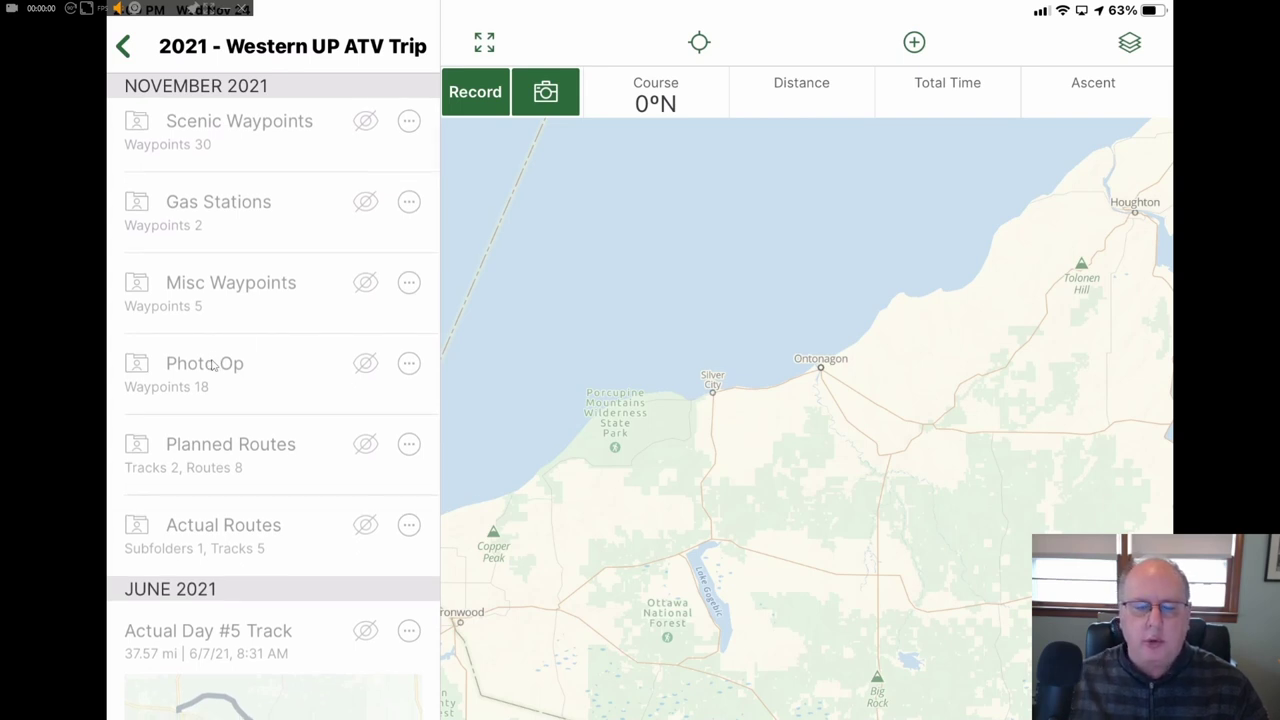
click(366, 445)
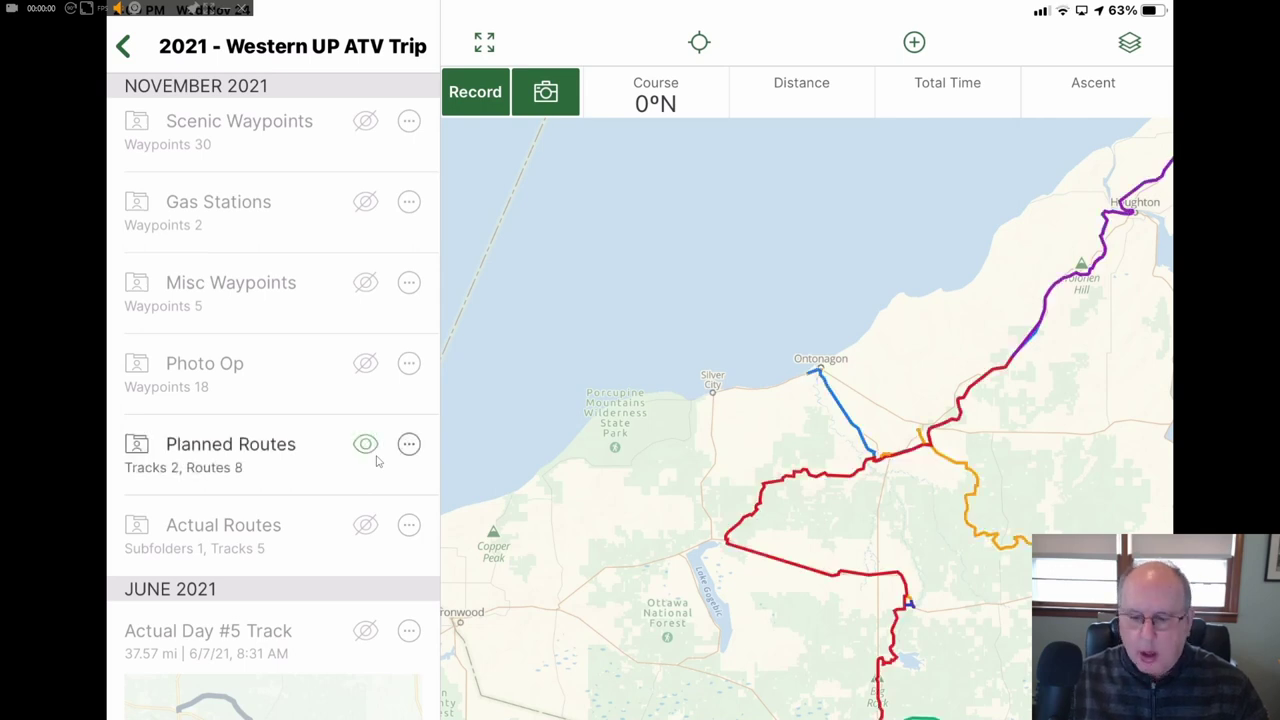